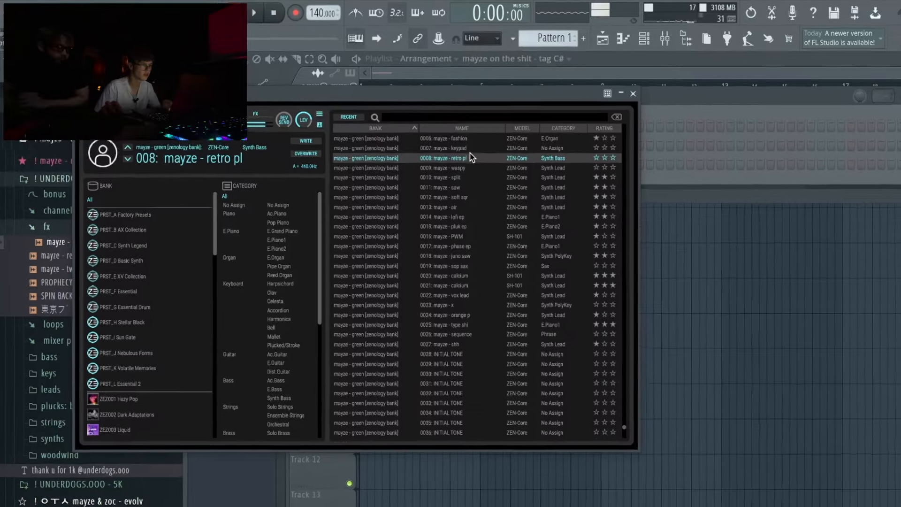
# Choose a preset from the mayze - green bank for the synth and set the project tempo to 191 BPM.
pyautogui.click(502, 165)
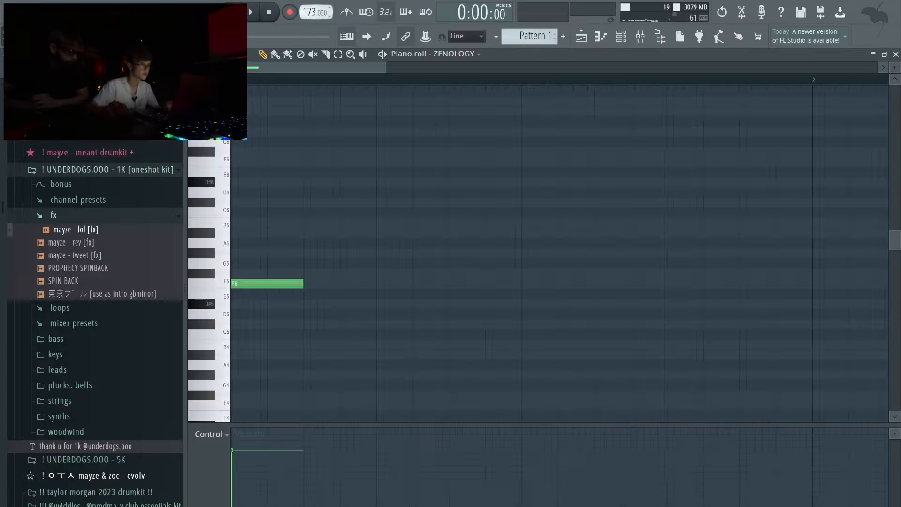
pyautogui.click(472, 305)
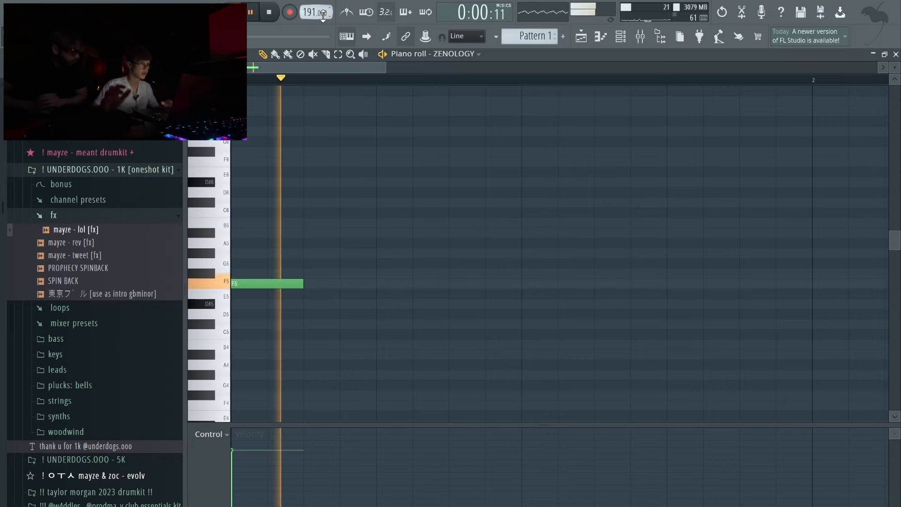
pyautogui.hotkey('ctrl', 'z')
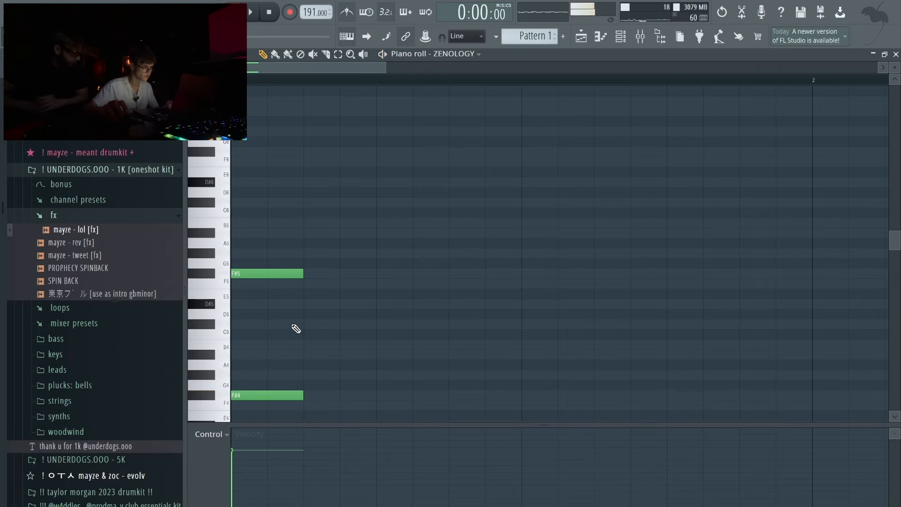
# Add G5, C#5 and G5 one after another following the opening F#5 in bar one, playing the pattern to check.
pyautogui.click(312, 263)
pyautogui.press('space')
pyautogui.press('space')
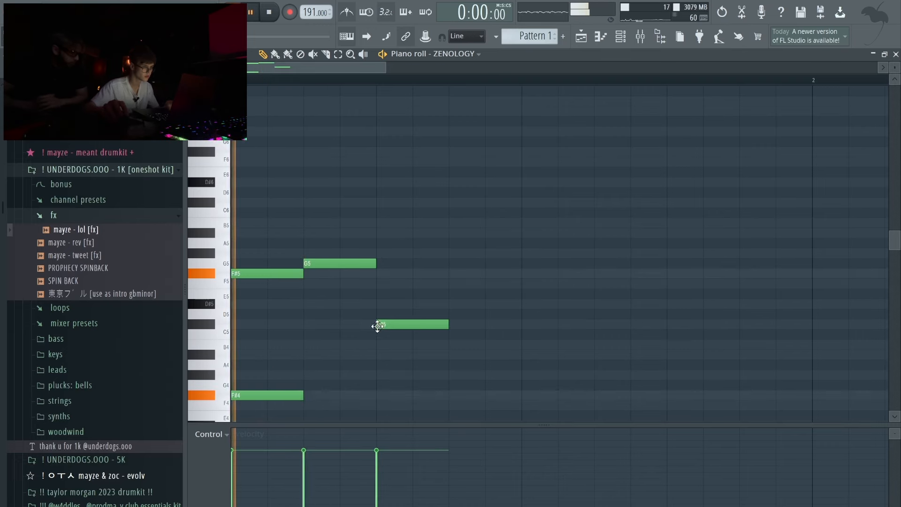
pyautogui.rightClick(462, 265)
pyautogui.press('space')
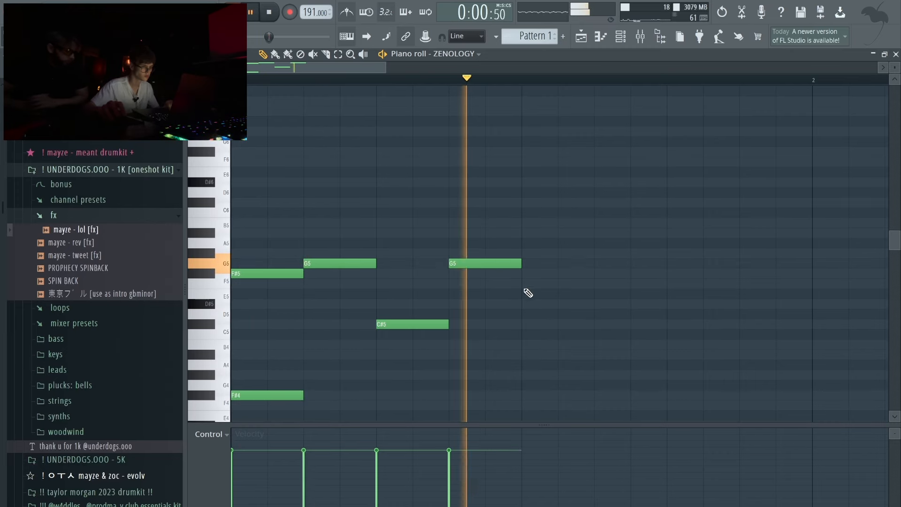
# Complete bar one of the melody with F#5, D5, C#5 and D5.
pyautogui.click(523, 274)
pyautogui.click(597, 334)
pyautogui.press('space')
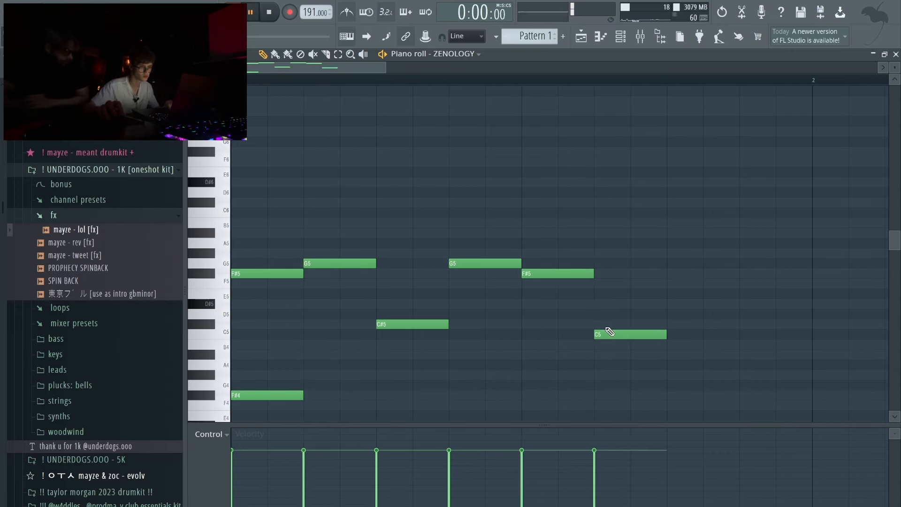
pyautogui.press('space')
pyautogui.rightClick(606, 333)
pyautogui.click(669, 324)
pyautogui.press('space')
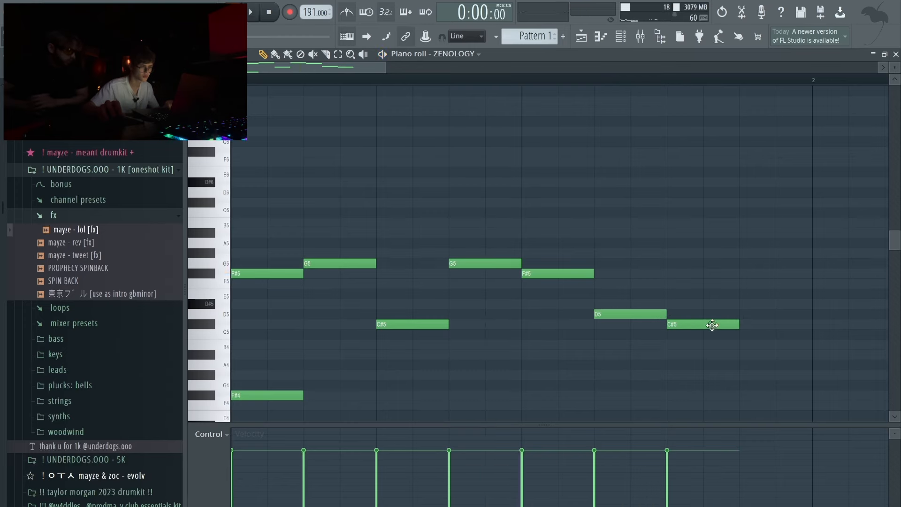
pyautogui.click(746, 314)
# Repeat the phrase across four bars with a low G4 accent in bar two, and raise the notes by octaves.
pyautogui.scroll(2, 624, 294)
pyautogui.hotkey('ctrl', 'b')
pyautogui.scroll(-4, 477, 306)
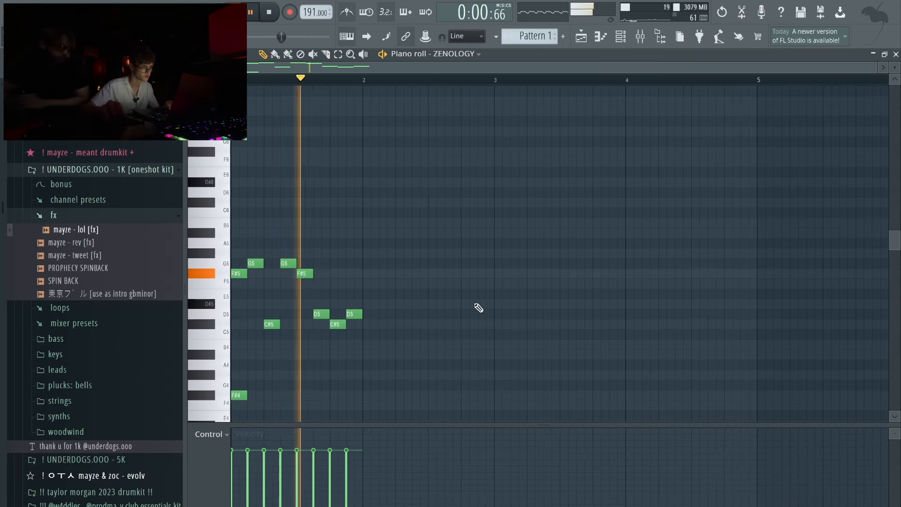
pyautogui.scroll(2, 477, 187)
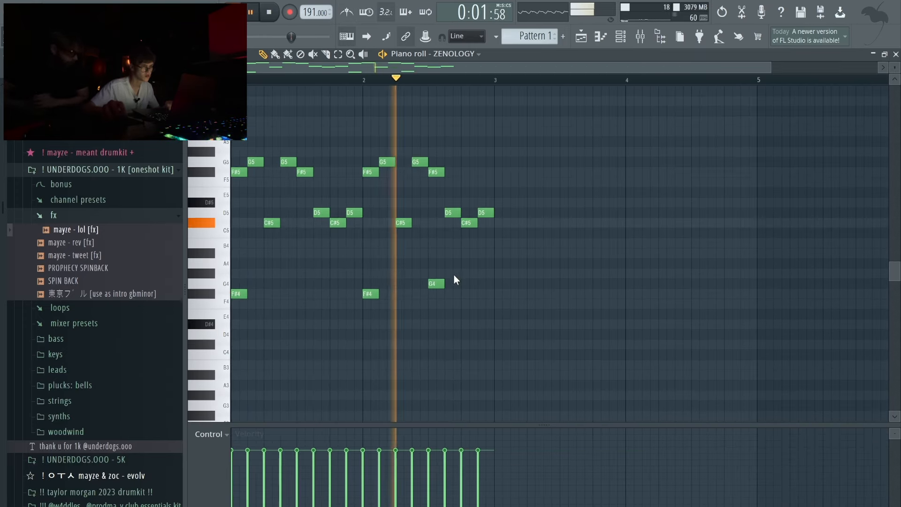
pyautogui.hotkey('ctrl', 'a')
pyautogui.hotkey('ctrl', 'Up')
pyautogui.hotkey('ctrl', 'Up')
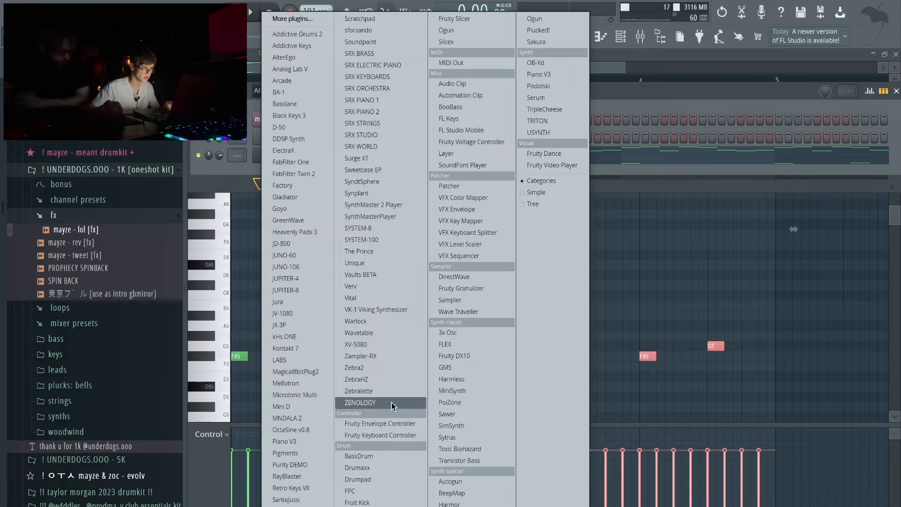
# Add a second ZENOLOGY channel and audition its mayze - green presets, choosing mayze - fashion.
pyautogui.click(392, 405)
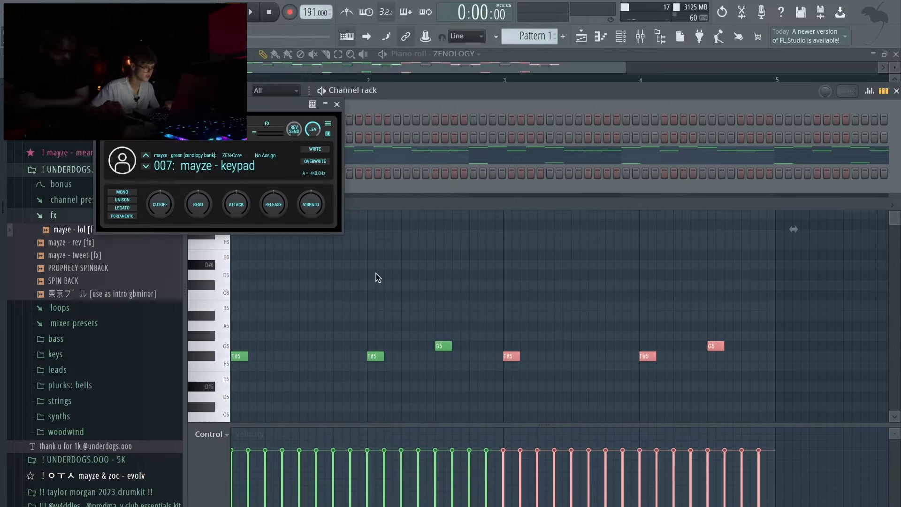
pyautogui.click(218, 177)
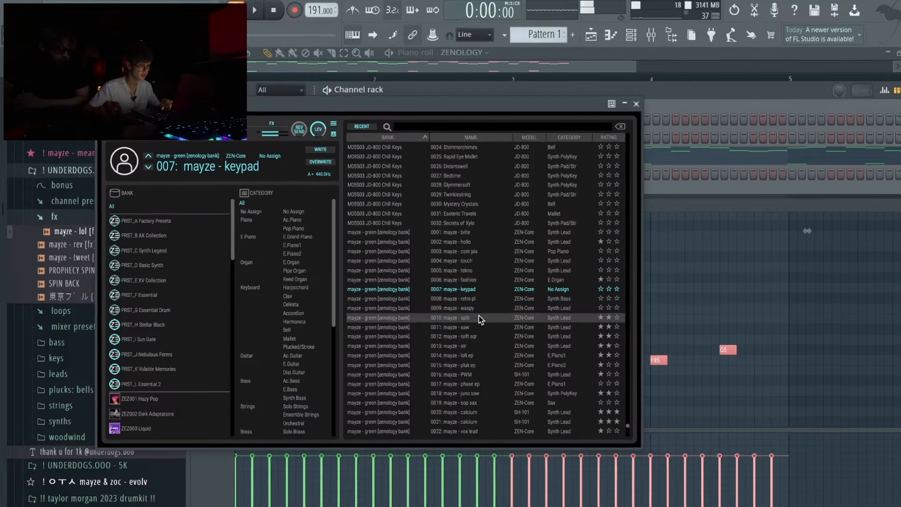
pyautogui.click(480, 314)
pyautogui.click(479, 305)
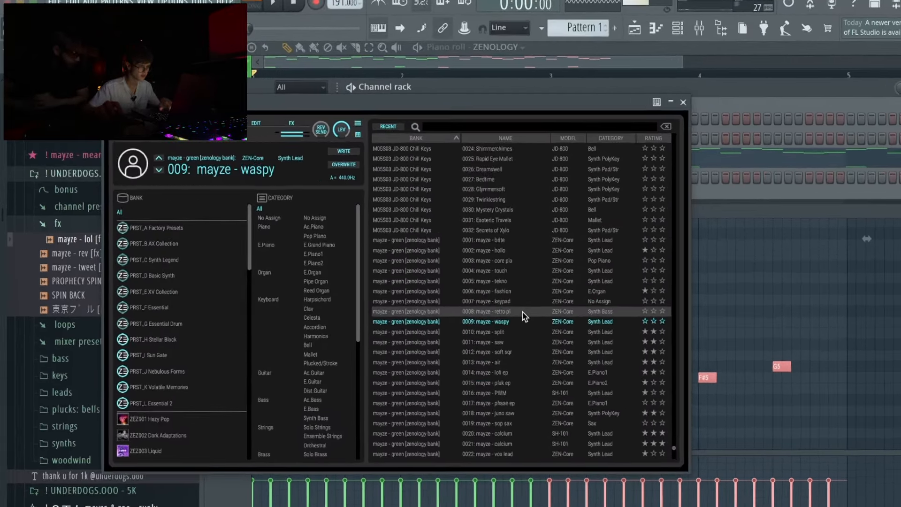
pyautogui.click(522, 313)
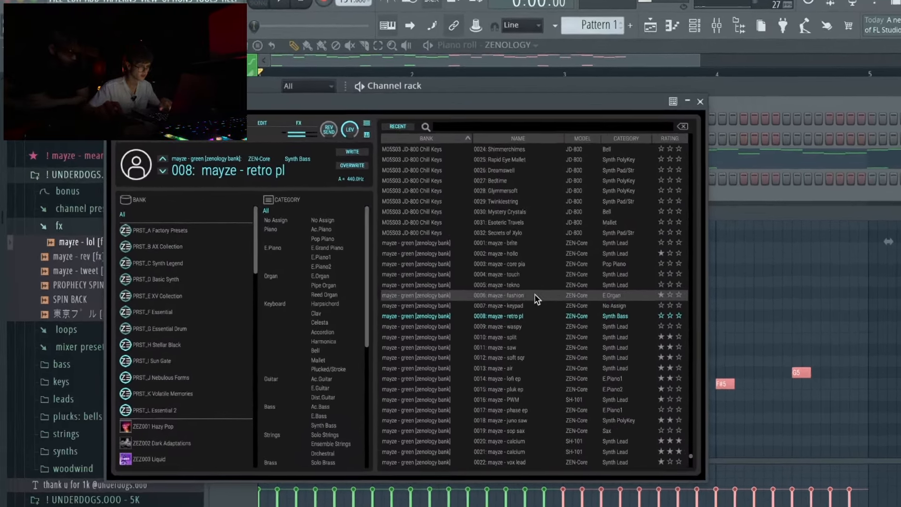
pyautogui.click(520, 291)
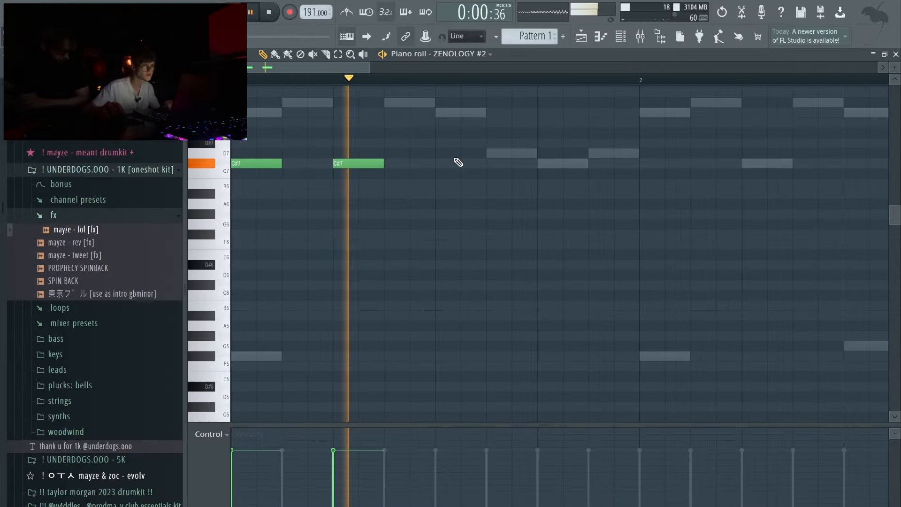
# Build the counter-melody with staggered C#7 and D7 pairs in bar one and an offset A6 and B6 pair in bar two.
pyautogui.click(442, 153)
pyautogui.moveTo(444, 153); pyautogui.dragTo(476, 151)
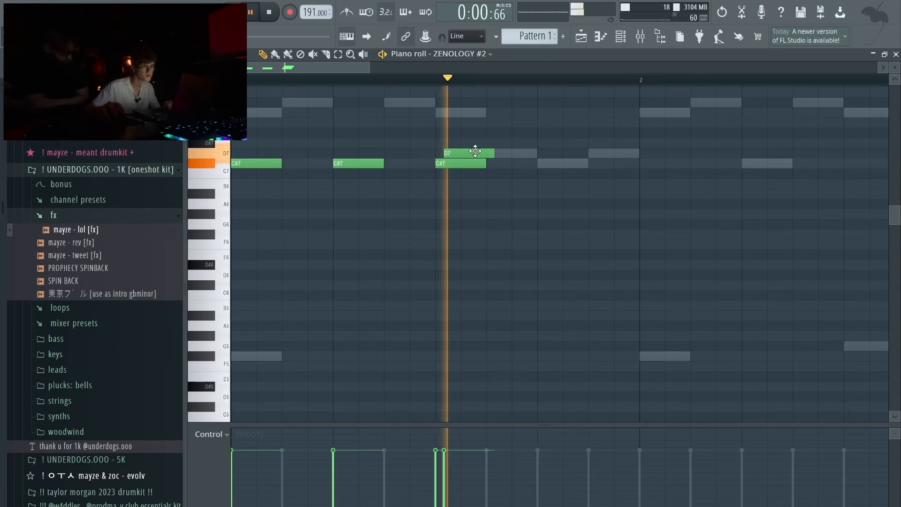
pyautogui.moveTo(545, 155); pyautogui.dragTo(556, 149)
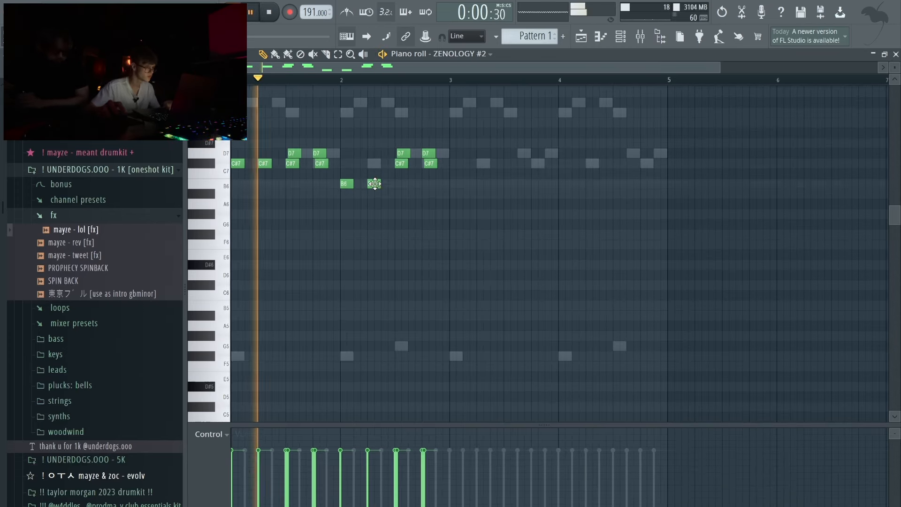
pyautogui.moveTo(374, 184); pyautogui.dragTo(374, 204)
pyautogui.click(375, 184)
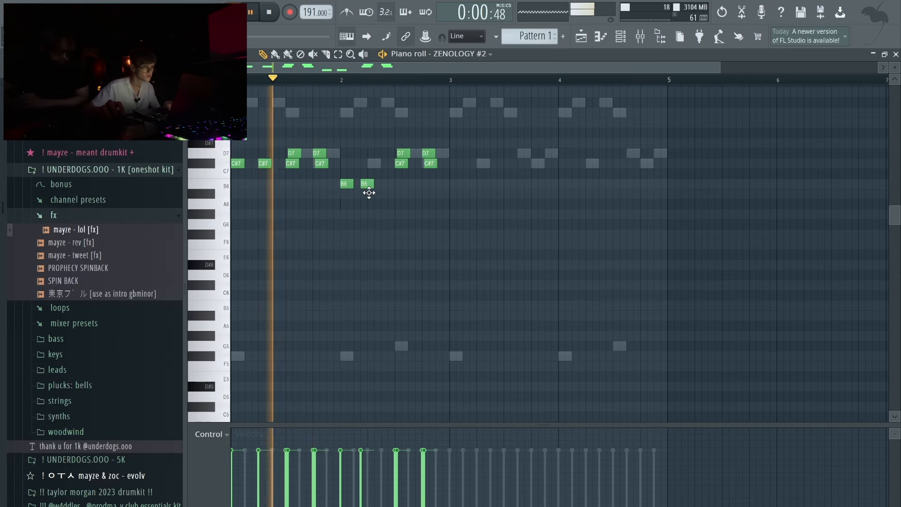
pyautogui.moveTo(376, 183); pyautogui.dragTo(378, 186)
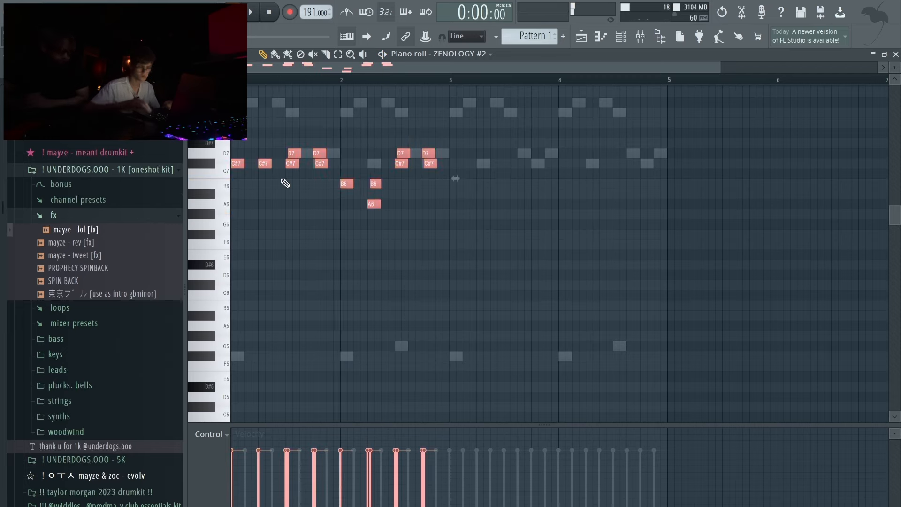
# Duplicate the two-bar counter-melody, align the copy with bars three and four, and raise the notes one octave.
pyautogui.hotkey('ctrl', 'b')
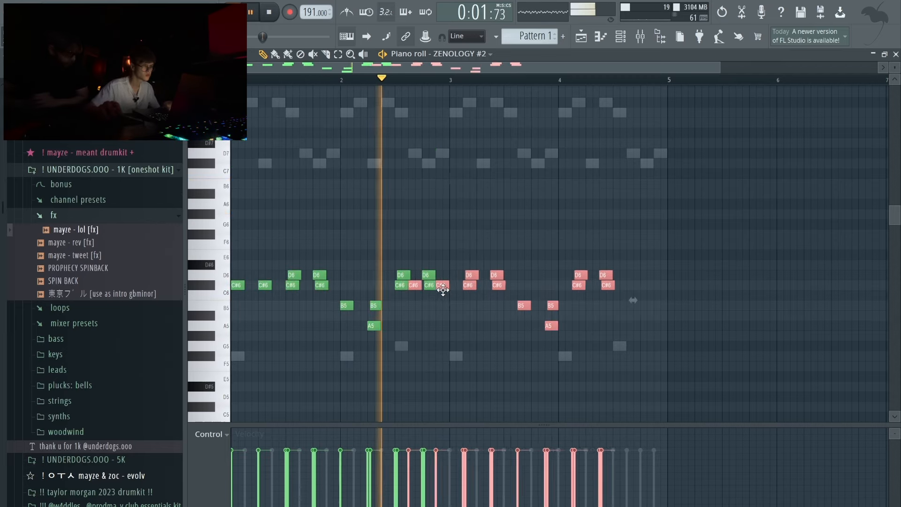
pyautogui.moveTo(475, 288); pyautogui.dragTo(482, 290)
pyautogui.keyDown('ctrl'); pyautogui.click(481, 252); pyautogui.keyUp('ctrl')
pyautogui.press('space')
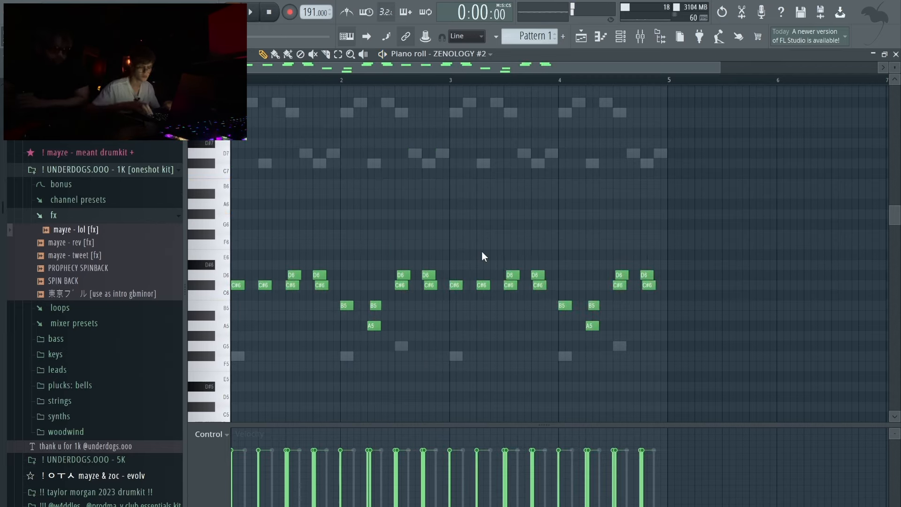
pyautogui.hotkey('ctrl', 'Up')
pyautogui.press('space')
# Add a third ZENOLOGY channel and load the mayze - PWM preset from the mayze - green bank.
pyautogui.press('F6')
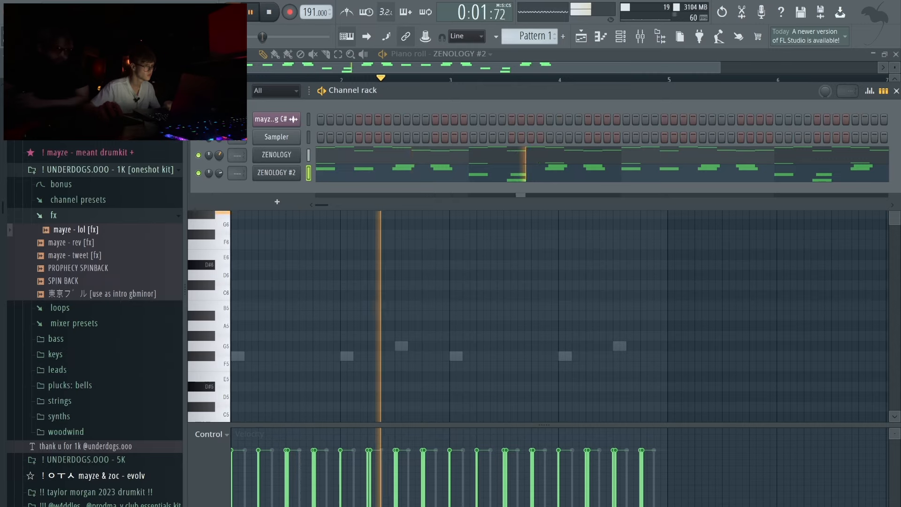
pyautogui.press('space')
pyautogui.click(277, 202)
pyautogui.click(376, 402)
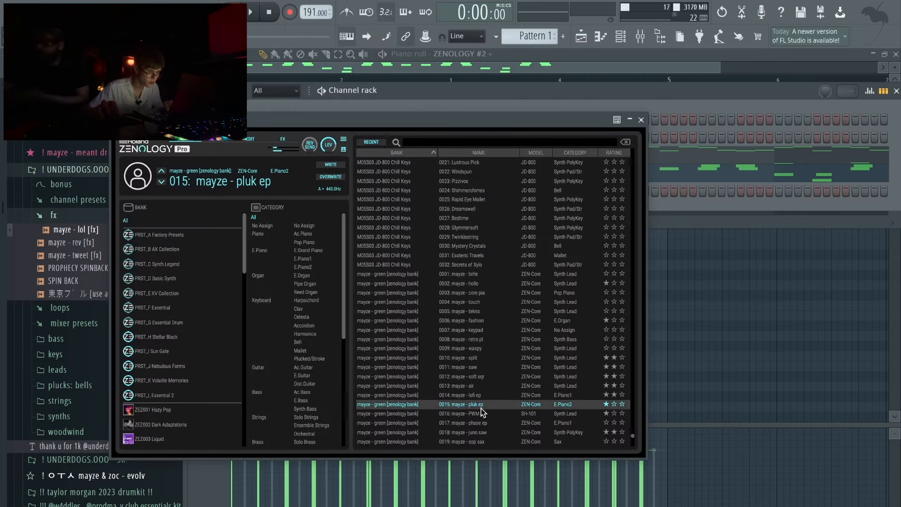
pyautogui.click(482, 413)
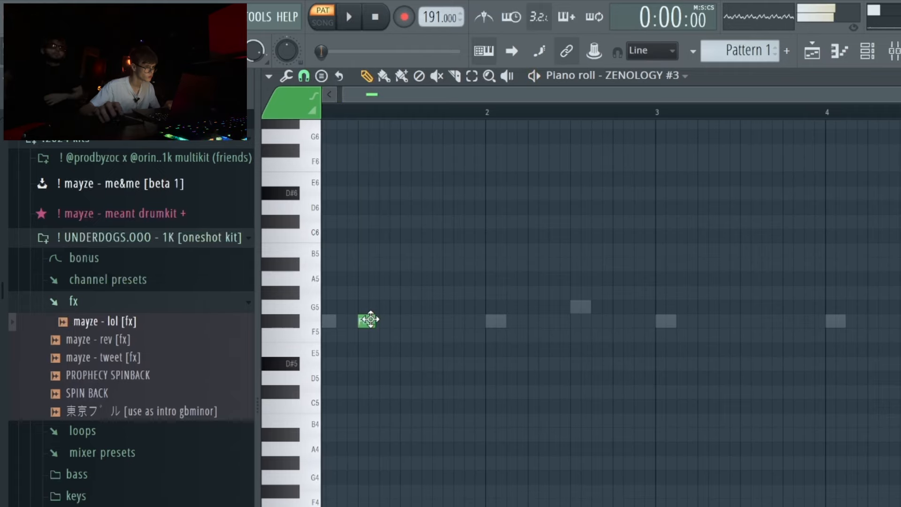
# Write the third channel's bar-one phrase with F#5, a staggered F#5 and G5, A5, G5 and F#5.
pyautogui.press('space')
pyautogui.click(404, 321)
pyautogui.click(407, 307)
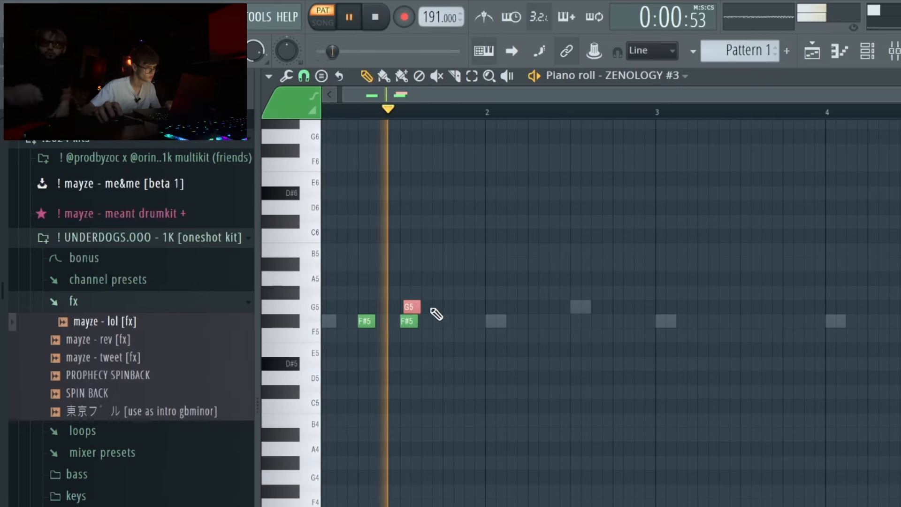
pyautogui.click(427, 279)
pyautogui.moveTo(455, 308); pyautogui.dragTo(445, 300)
pyautogui.click(469, 321)
# Delete the closing G5 and F#5 from the bar-two copy of the phrase and add a higher three-note ending.
pyautogui.rightClick(461, 230)
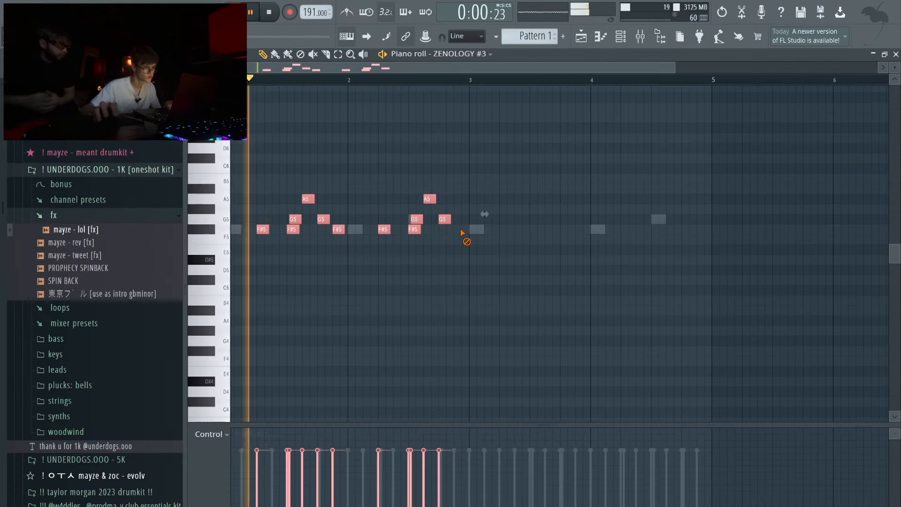
pyautogui.rightClick(444, 220)
pyautogui.click(441, 178)
pyautogui.click(455, 199)
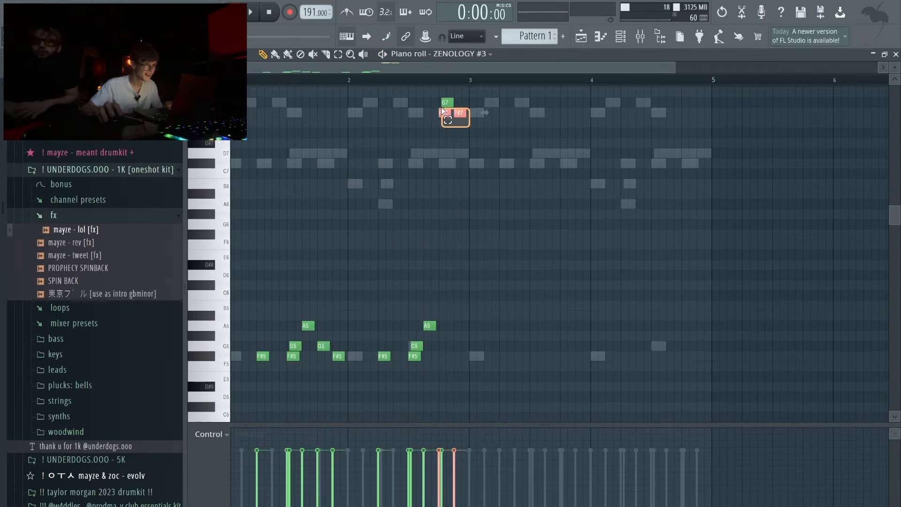
# Transpose the three ending notes in bar two to C#6, D6 and C#6, playing the pattern to check.
pyautogui.hotkey('ctrl', 'Down')
pyautogui.hotkey('ctrl', 'Down')
pyautogui.press('space')
pyautogui.hotkey('ctrl', 'Up')
pyautogui.hotkey('ctrl', 'Up')
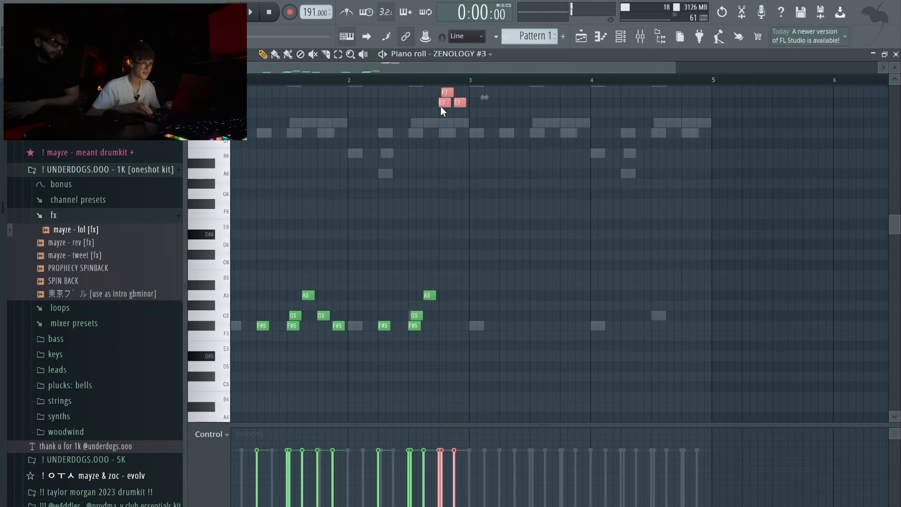
pyautogui.hotkey('shift', 'Down')
pyautogui.hotkey('shift', 'Down')
pyautogui.hotkey('shift', 'Down')
pyautogui.hotkey('ctrl', 'Down')
pyautogui.press('space')
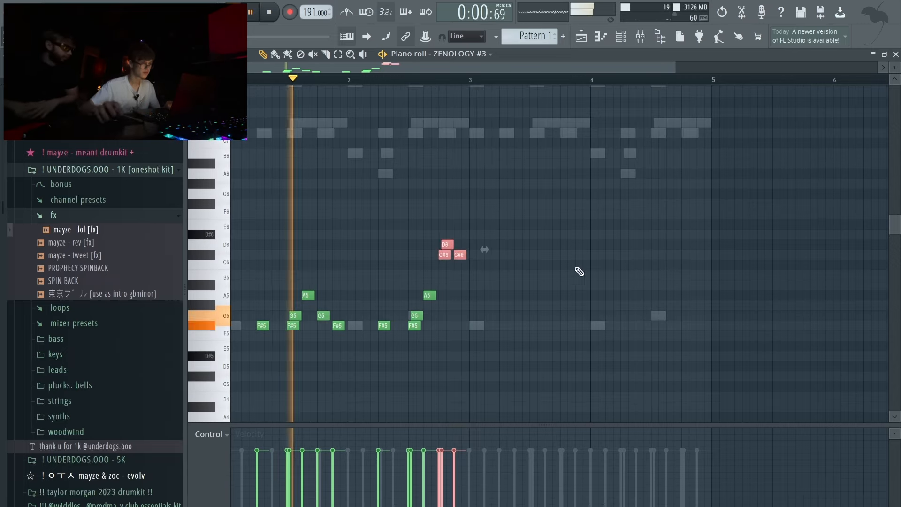
# Copy the two-bar phrase into bars three and four, and transpose all three ZENOLOGY channels down four semitones.
pyautogui.moveTo(531, 377); pyautogui.dragTo(202, 196)
pyautogui.moveTo(313, 297); pyautogui.dragTo(553, 282)
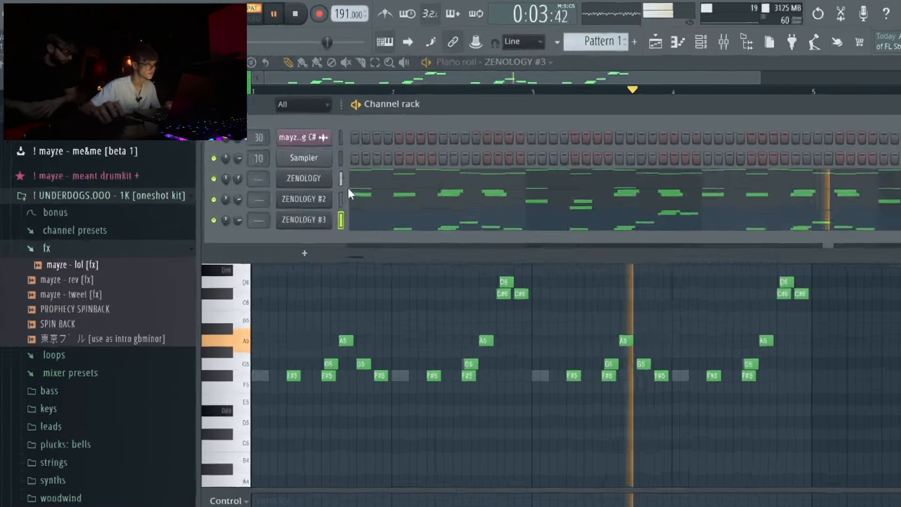
pyautogui.moveTo(343, 183); pyautogui.dragTo(344, 219)
pyautogui.click(271, 161)
pyautogui.click(373, 282)
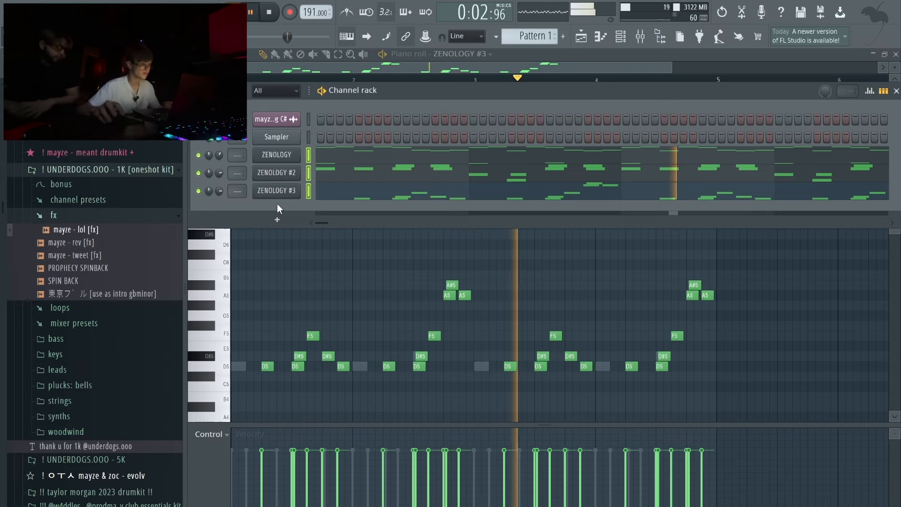
# Collapse the UNDERDOGS.OOO 1K oneshot kit folder and add a fourth ZENOLOGY channel.
pyautogui.click(73, 172)
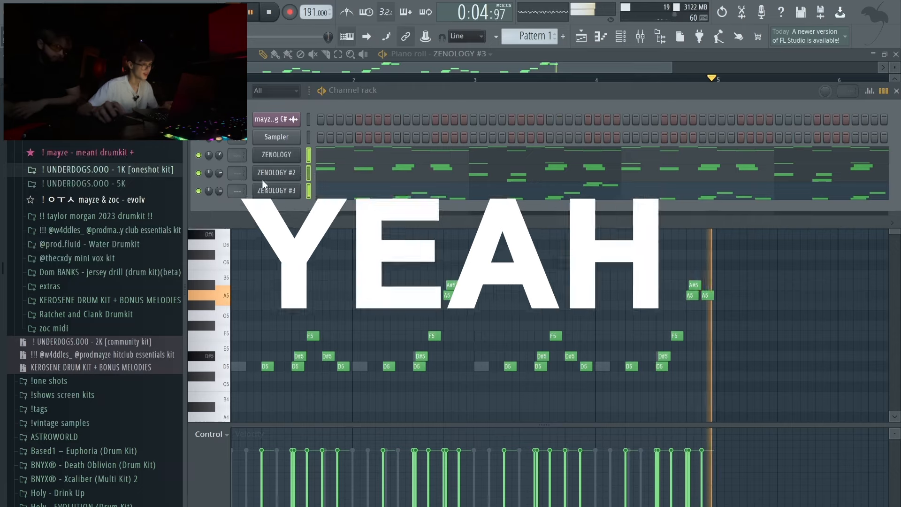
pyautogui.click(268, 215)
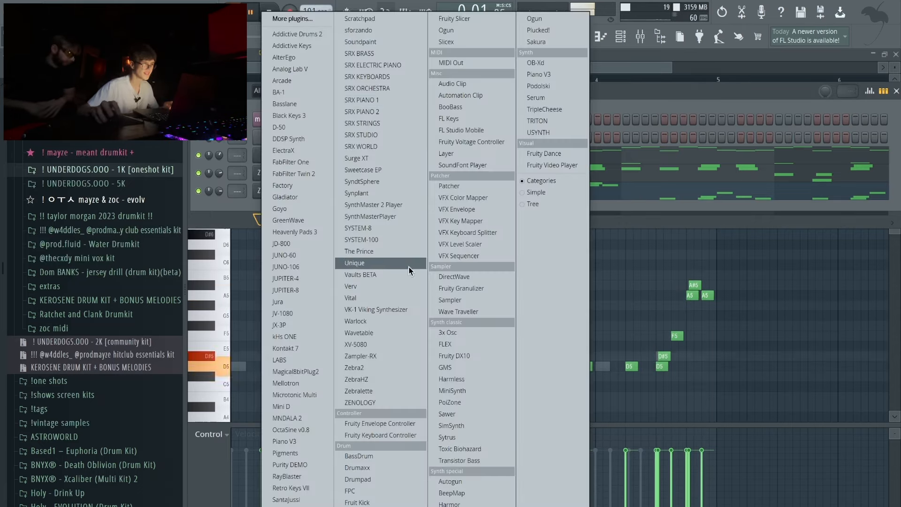
pyautogui.click(393, 402)
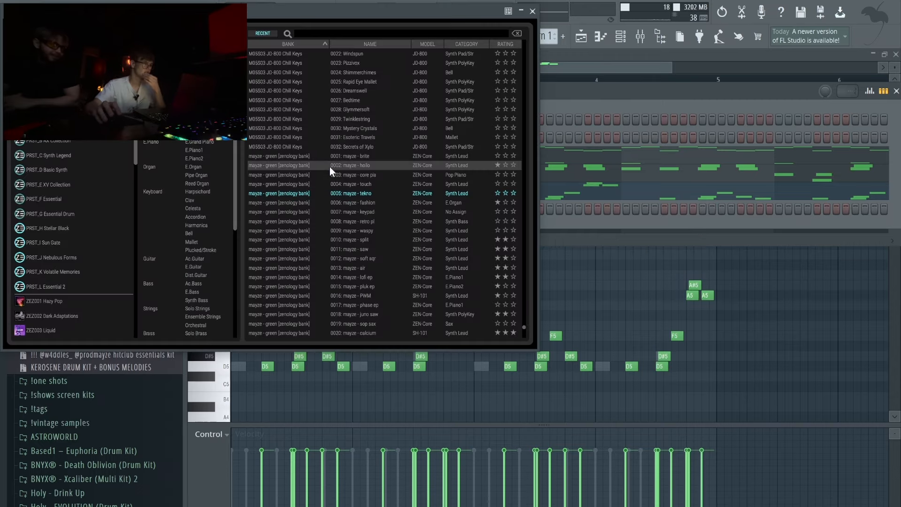
# Audition presets from the Pipe Organ and Accordion categories for the new channel, selecting Bandoneon.
pyautogui.click(203, 174)
pyautogui.click(331, 135)
pyautogui.click(197, 217)
pyautogui.click(381, 184)
pyautogui.click(365, 136)
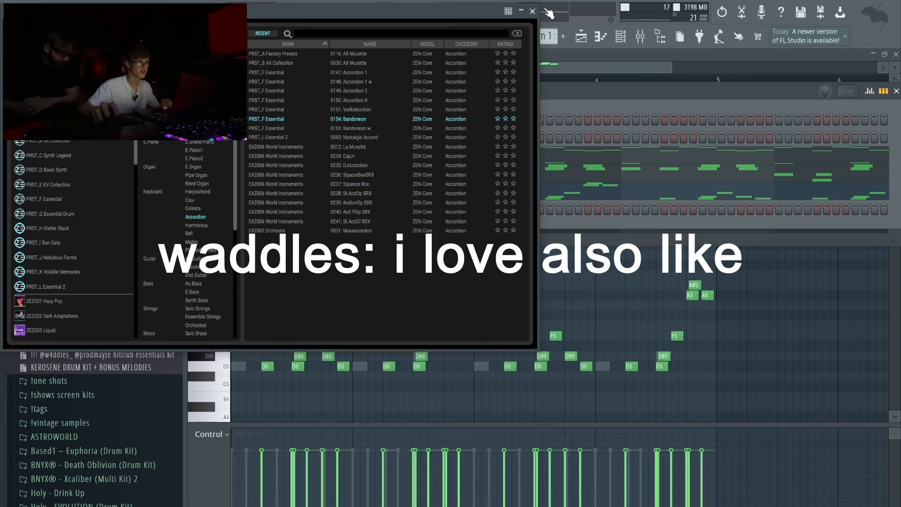
# Write two-note chords on ZENOLOGY #4, alternating A4 with D5 and A4 with D#5 in bars one and two, and repeat them through bar four.
pyautogui.click(532, 11)
pyautogui.press('F7')
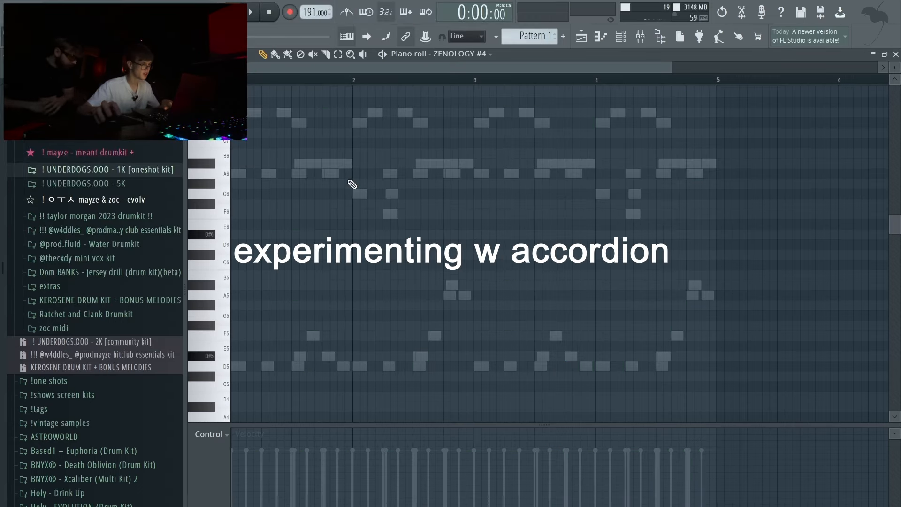
pyautogui.press('w')
pyautogui.press('r')
pyautogui.press('6')
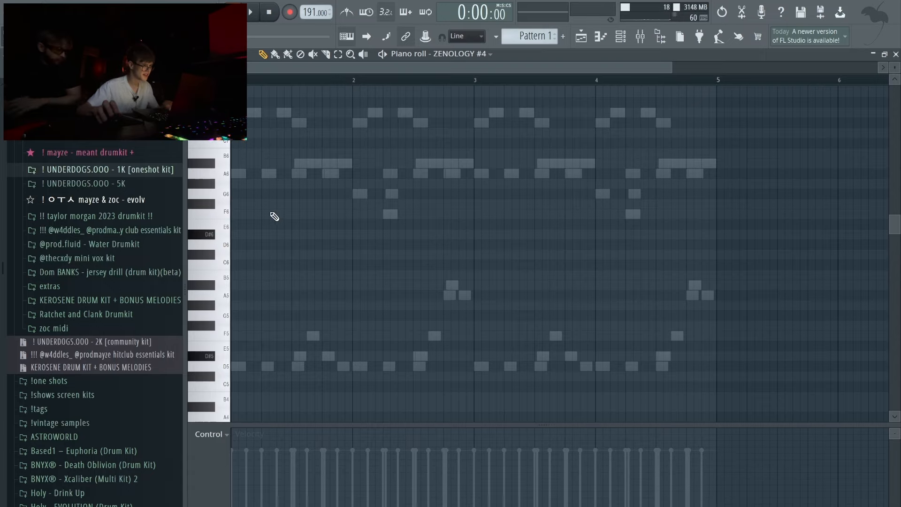
pyautogui.scroll(4, 274, 216)
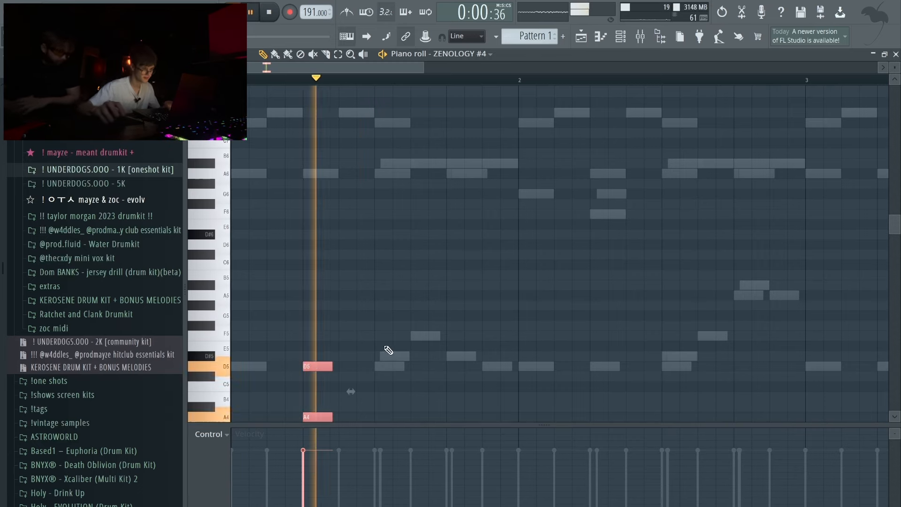
pyautogui.moveTo(312, 363); pyautogui.dragTo(459, 363)
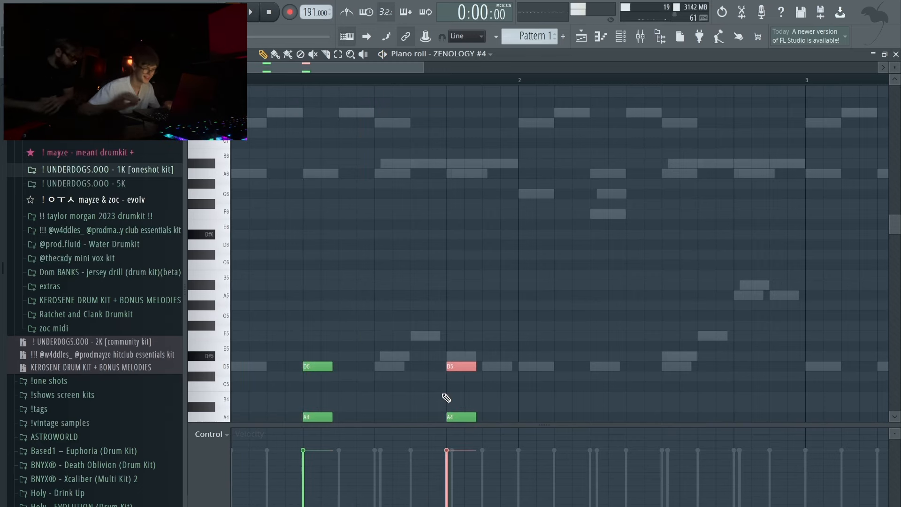
pyautogui.hotkey('shift', 'Up')
pyautogui.press('space')
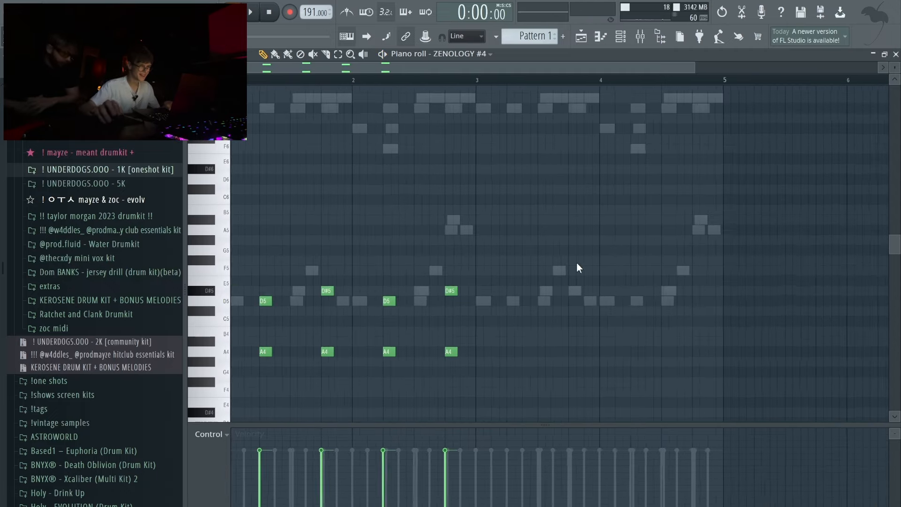
pyautogui.moveTo(563, 287); pyautogui.dragTo(231, 386)
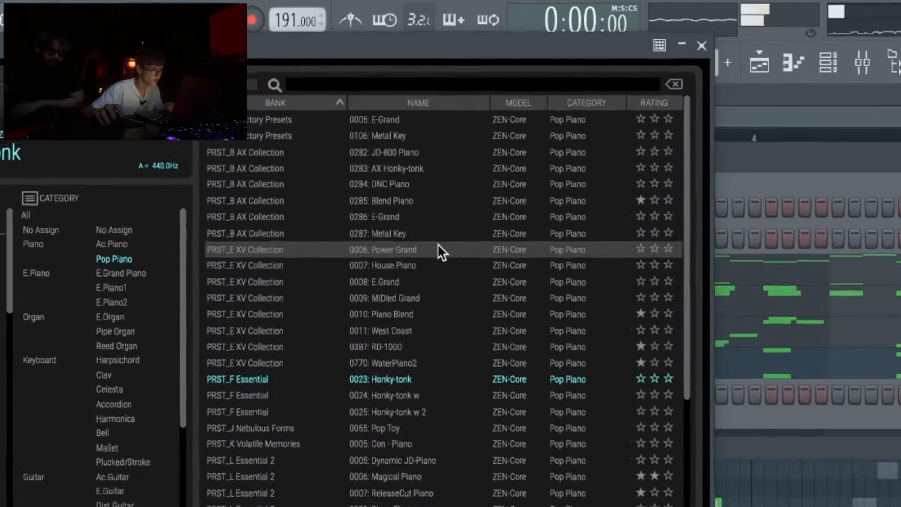
# Choose the Pop Piano preset Power Grand for ZENOLOGY #5 and place low D3 notes in bar one and a D#3 starting bar two.
pyautogui.click(438, 245)
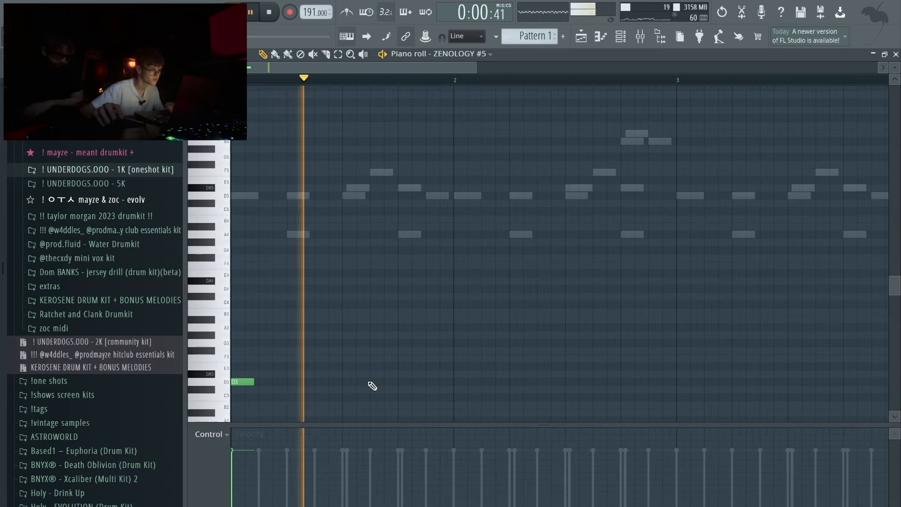
pyautogui.click(372, 382)
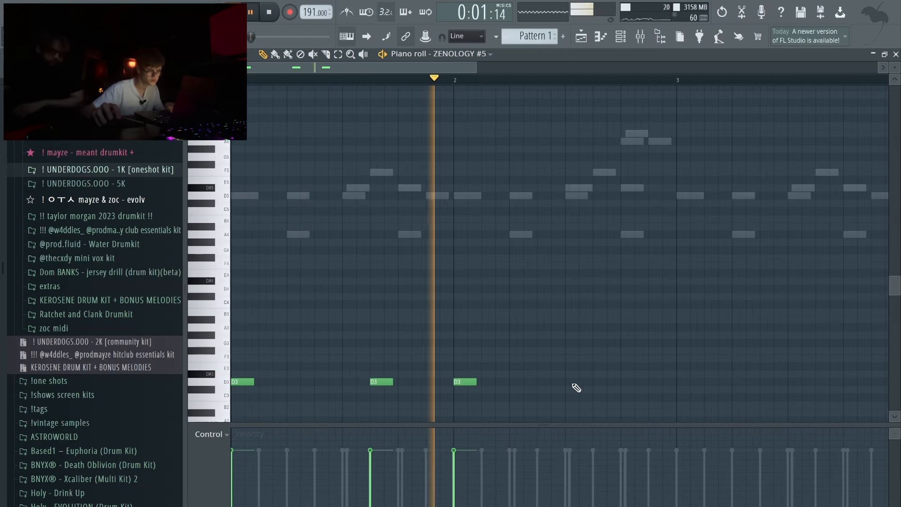
pyautogui.click(454, 374)
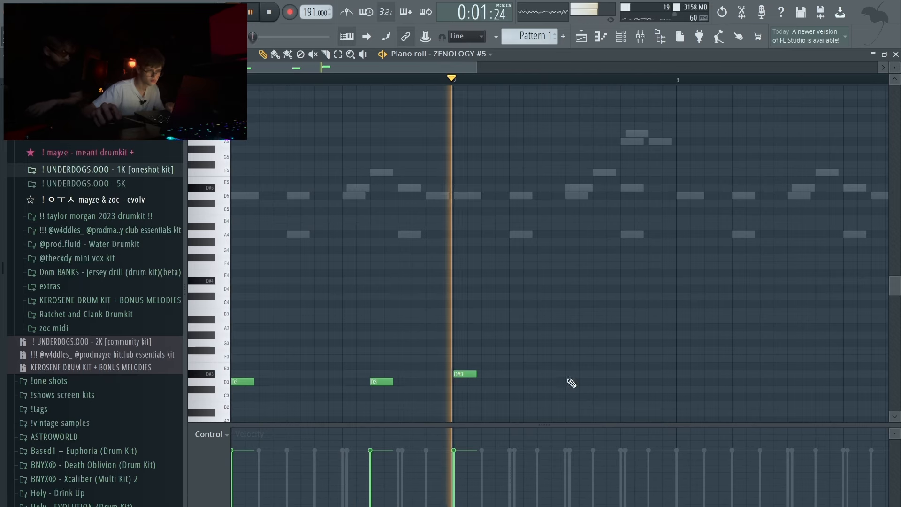
pyautogui.click(542, 375)
pyautogui.click(594, 374)
pyautogui.click(649, 374)
pyautogui.rightClick(650, 374)
pyautogui.rightClick(603, 375)
pyautogui.rightClick(548, 374)
# Rework the low line to two D3 notes in bar one and two D#3 notes in bar two, and copy it into bars three and four.
pyautogui.click(512, 374)
pyautogui.rightClick(466, 374)
pyautogui.click(595, 375)
pyautogui.moveTo(657, 401); pyautogui.dragTo(338, 364)
pyautogui.keyDown('ctrl'); pyautogui.click(339, 364); pyautogui.keyUp('ctrl')
pyautogui.rightClick(388, 381)
pyautogui.click(400, 380)
pyautogui.moveTo(663, 398); pyautogui.dragTo(684, 376)
pyautogui.keyDown('ctrl'); pyautogui.click(677, 345); pyautogui.keyUp('ctrl')
pyautogui.scroll(3, 676, 345)
pyautogui.scroll(-5, 516, 375)
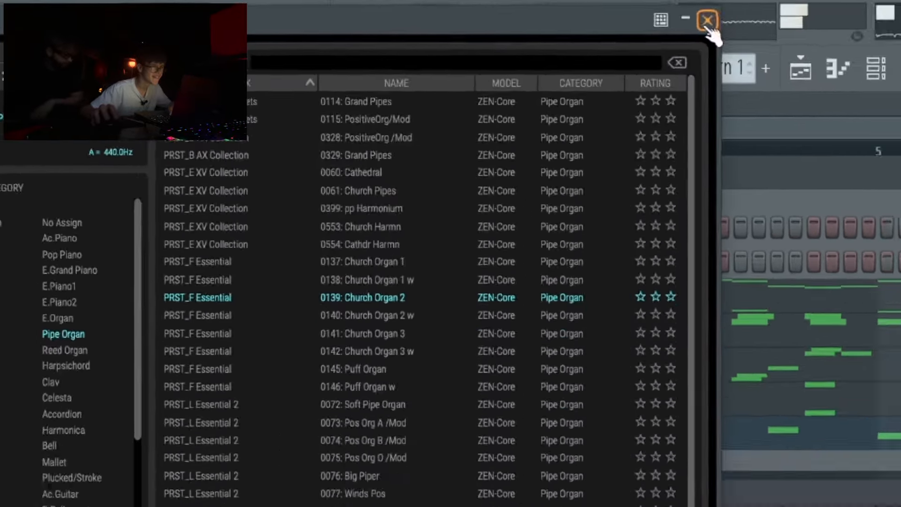
# Keep the Church Organ 2 preset for ZENOLOGY #4 and raise all its chords one octave.
pyautogui.click(707, 21)
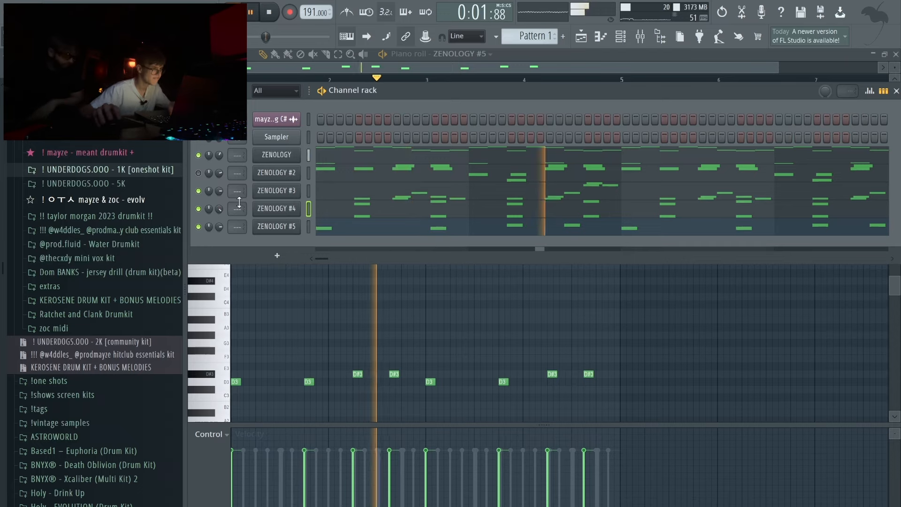
pyautogui.click(322, 203)
pyautogui.press('space')
pyautogui.press('space')
pyautogui.hotkey('ctrl', 'Up')
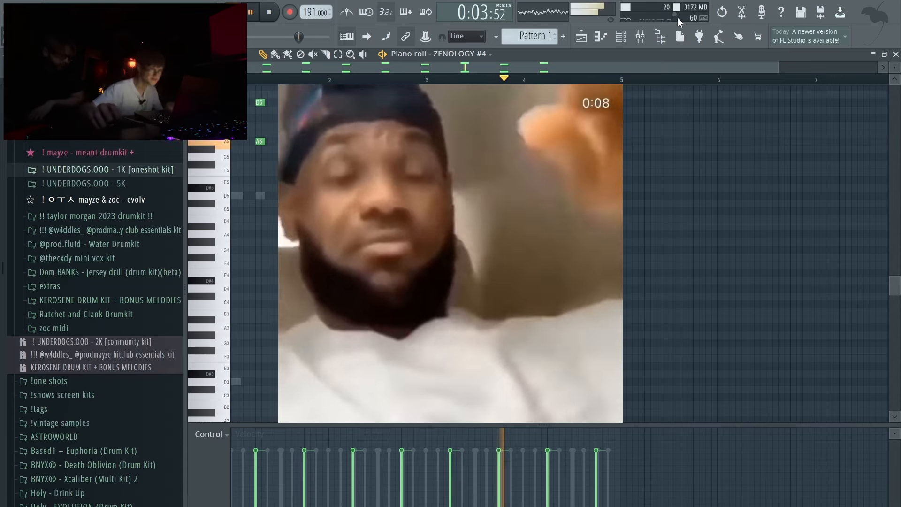
# Audition lead presets from the mayze - green bank on ZENOLOGY #2 during playback, selecting 0021: mayze - calcium.
pyautogui.click(621, 36)
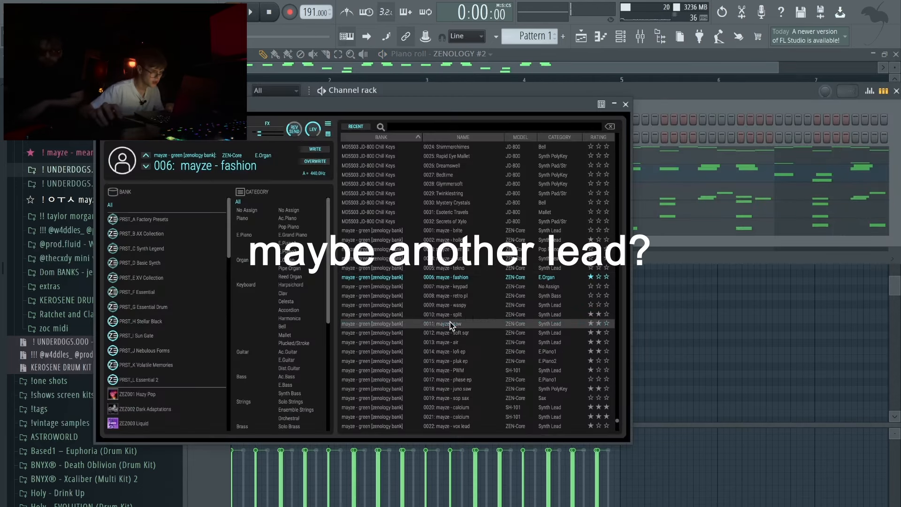
pyautogui.press('space')
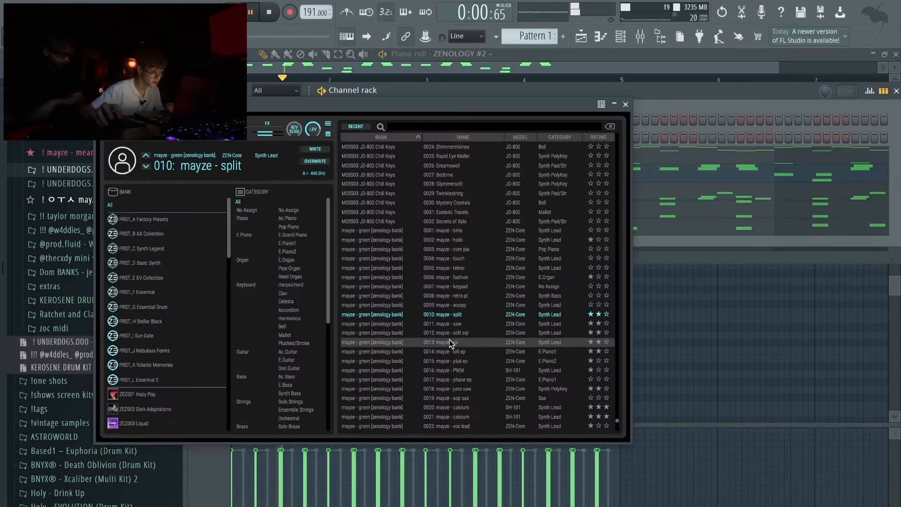
pyautogui.click(429, 409)
pyautogui.press('space')
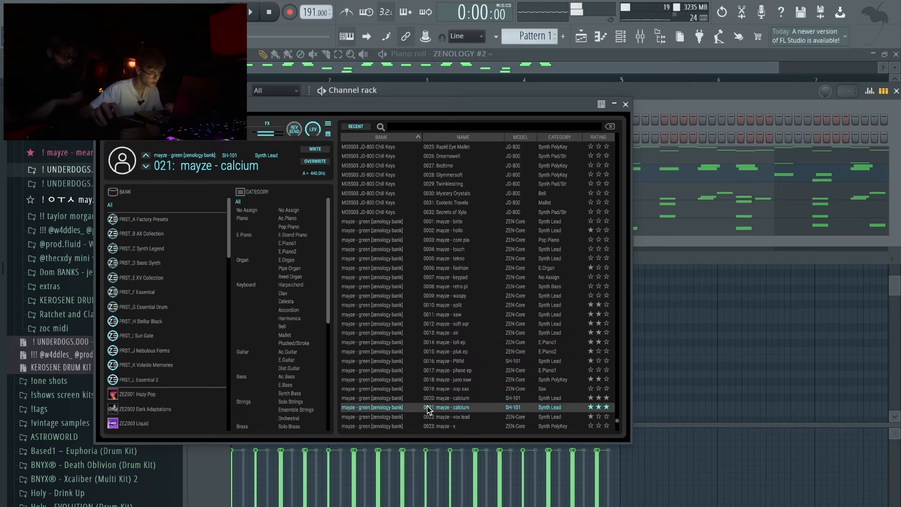
pyautogui.press('Down')
pyautogui.press('Down')
pyautogui.press('Down')
pyautogui.press('Down')
pyautogui.press('space')
pyautogui.click(438, 363)
pyautogui.press('space')
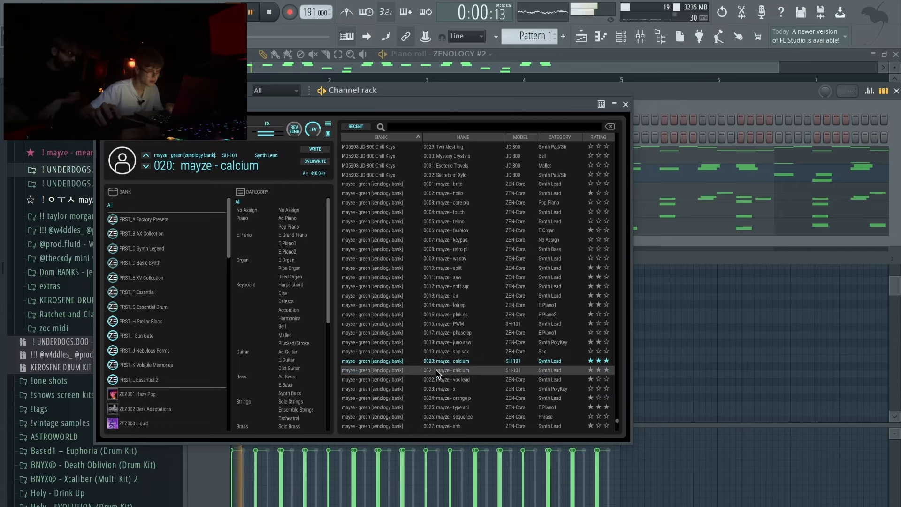
pyautogui.click(436, 370)
pyautogui.press('Escape')
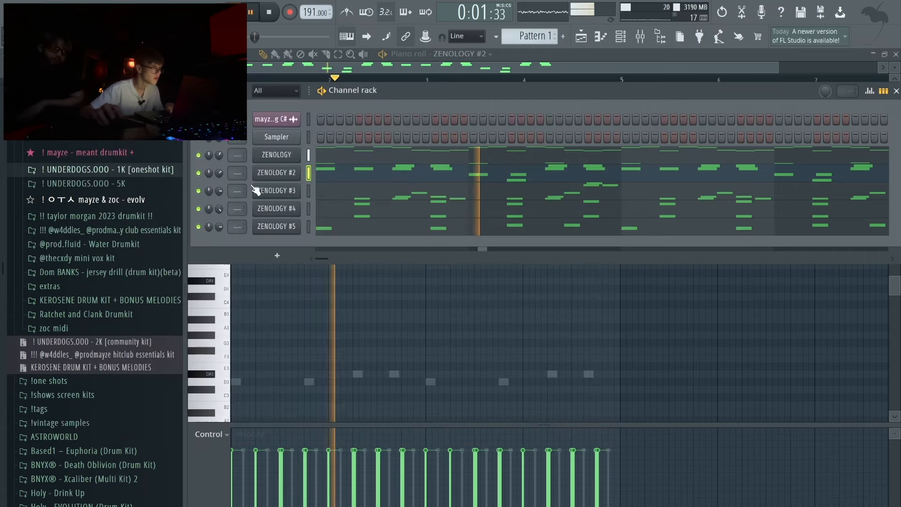
# Compare the ZENOLOGY #2 melody in two octaves during playback and keep it in the lower octave around A5.
pyautogui.press('F6')
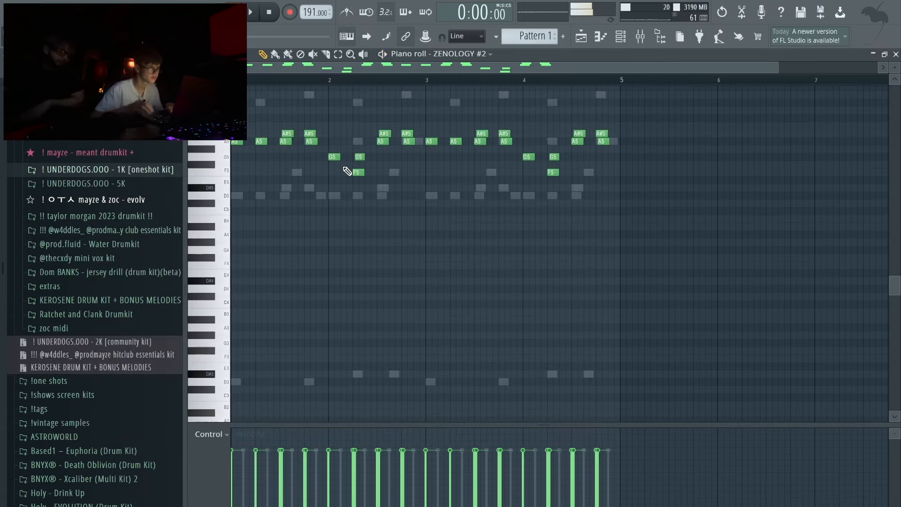
pyautogui.hotkey('ctrl', 'Up')
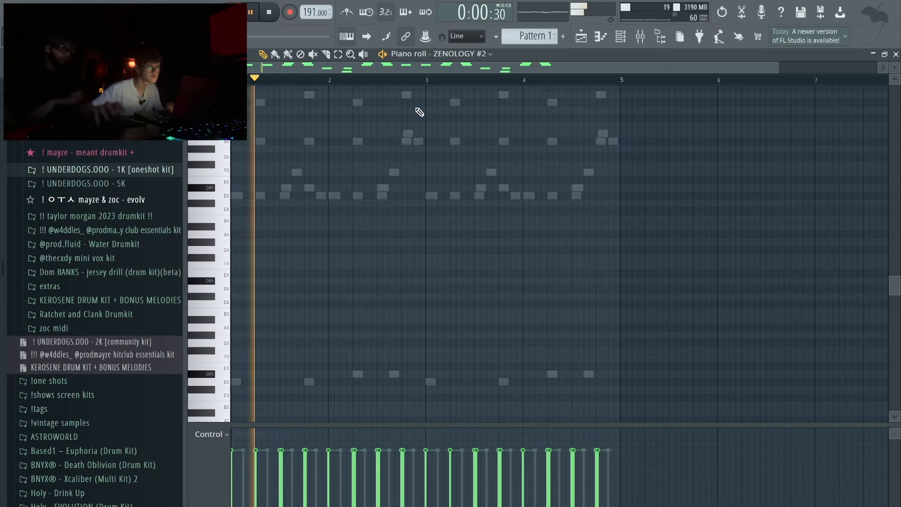
pyautogui.click(621, 39)
pyautogui.press('space')
pyautogui.press('F6')
pyautogui.press('space')
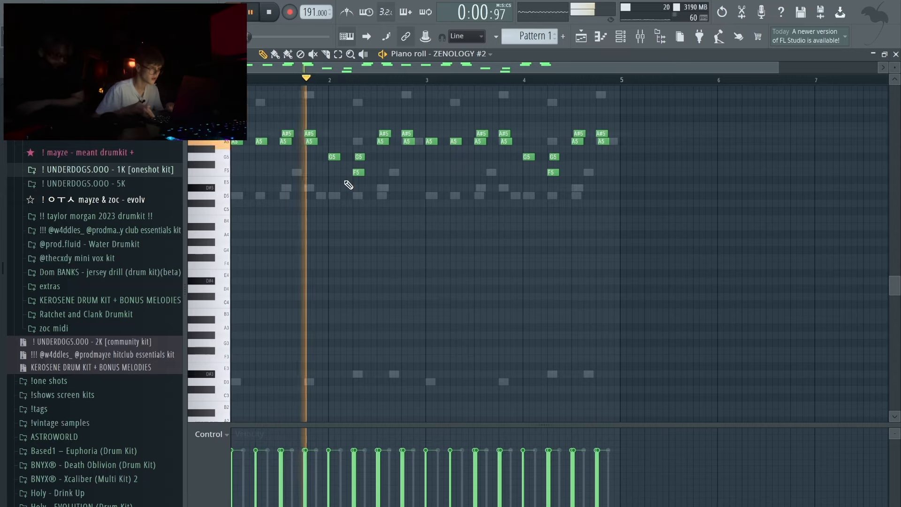
# Transpose all five ZENOLOGY channels up 2 semitones as a trial, and settle them one semitone below their original pitch.
pyautogui.press('F6')
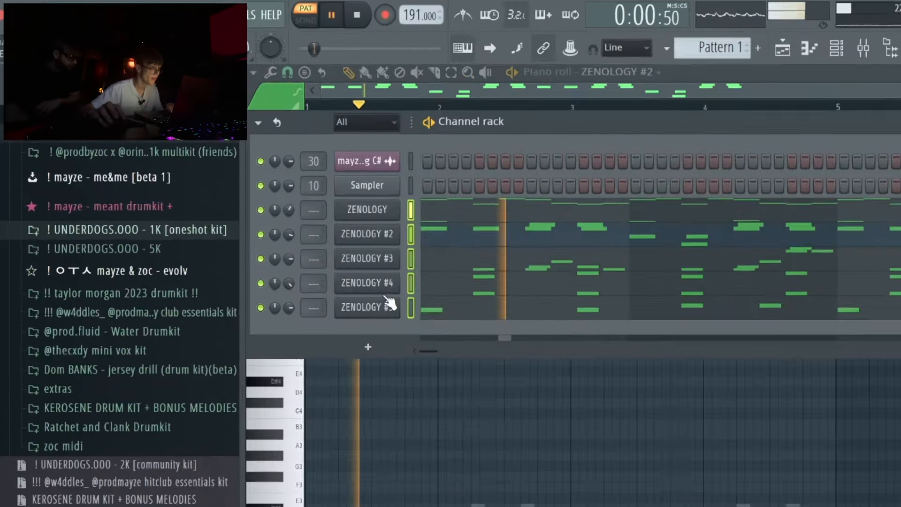
pyautogui.click(195, 91)
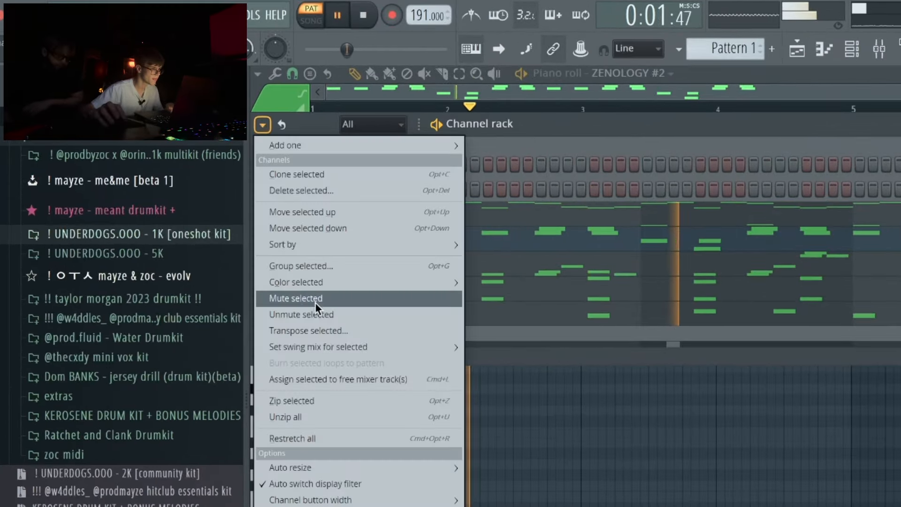
pyautogui.click(317, 331)
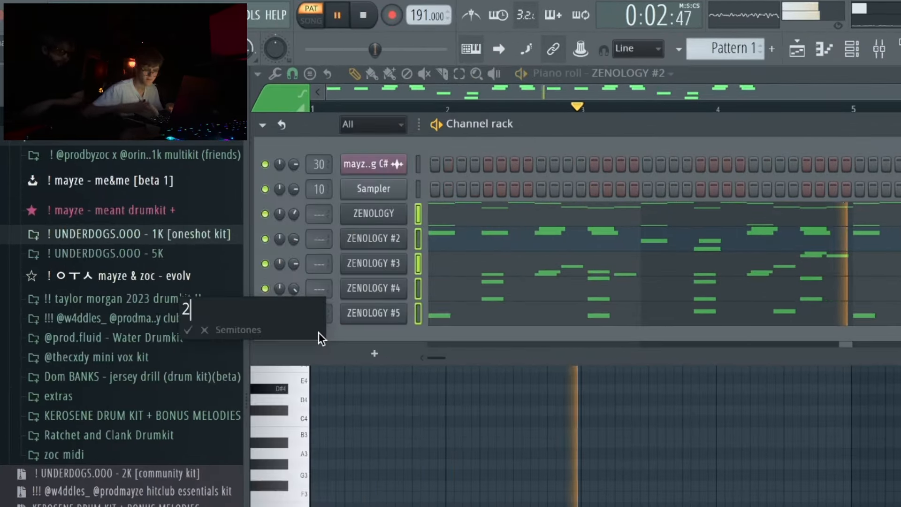
pyautogui.click(263, 124)
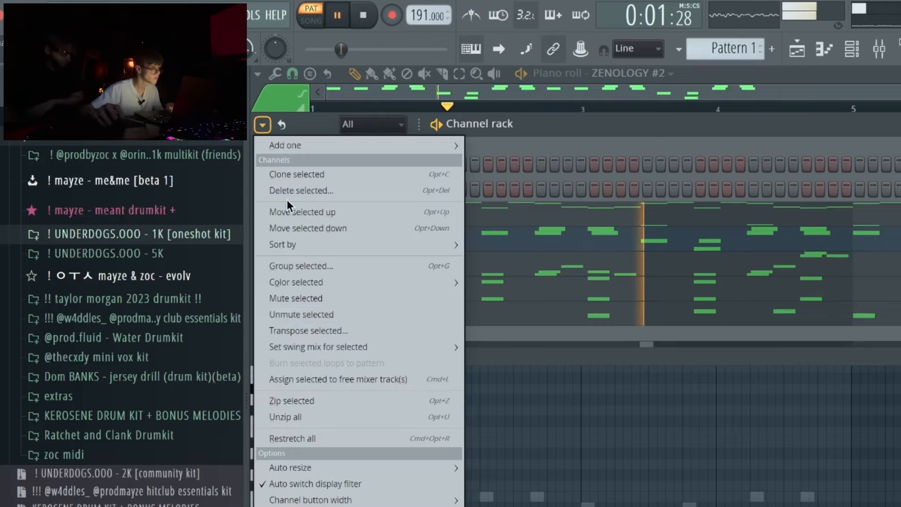
pyautogui.click(298, 335)
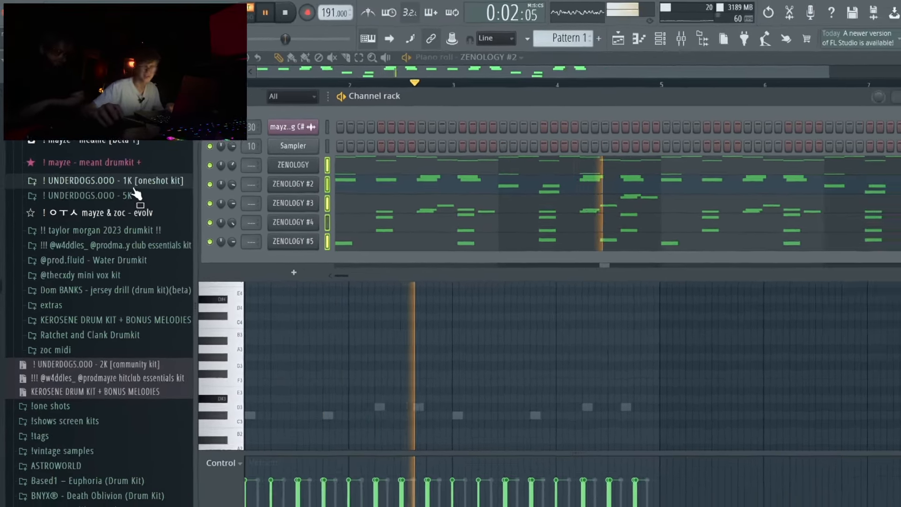
# Audition the drum kit's snare samples and add mayze - biscuit [snare] as a new channel below ZENOLOGY #5.
pyautogui.click(134, 185)
pyautogui.press('space')
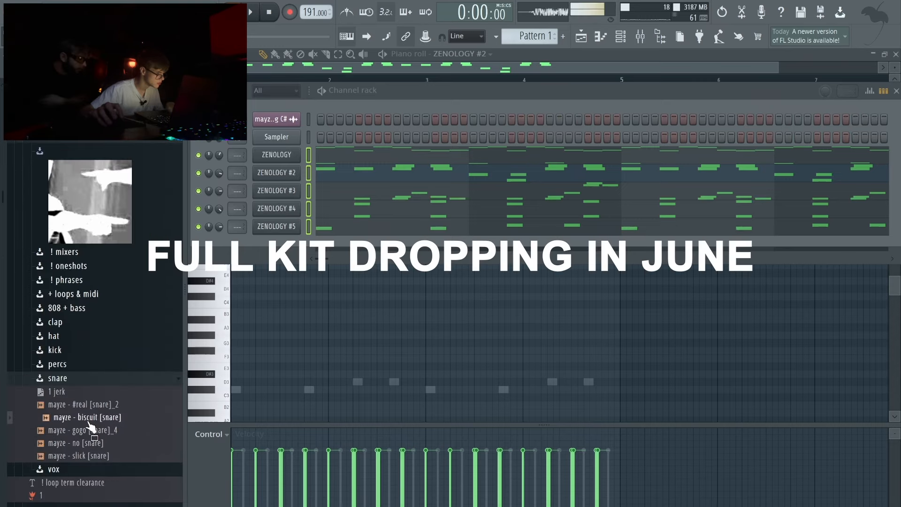
pyautogui.click(92, 455)
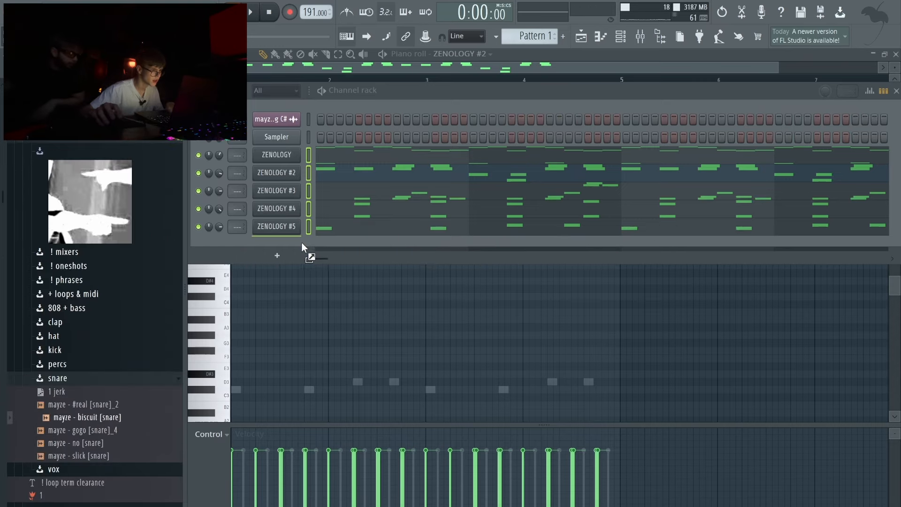
pyautogui.moveTo(301, 242); pyautogui.dragTo(301, 244)
pyautogui.press('space')
# Program snare hits on steps 7, 13, 21, 27 and 33, following the hit on step 1.
pyautogui.click(378, 244)
pyautogui.click(435, 244)
pyautogui.click(512, 245)
pyautogui.click(569, 244)
pyautogui.click(626, 245)
pyautogui.click(693, 245)
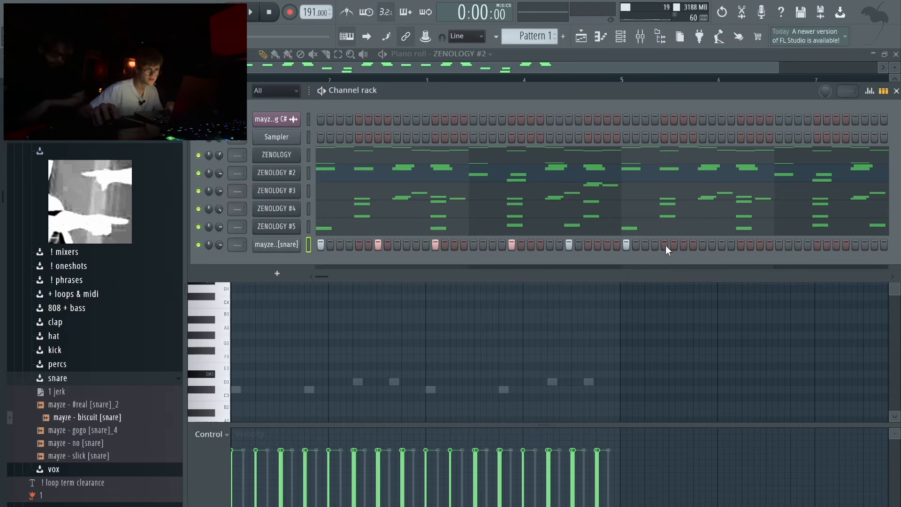
pyautogui.press('space')
# Complete the four-bar snare pattern with hits on steps 39, 45, 51, 53 and 59.
pyautogui.click(685, 244)
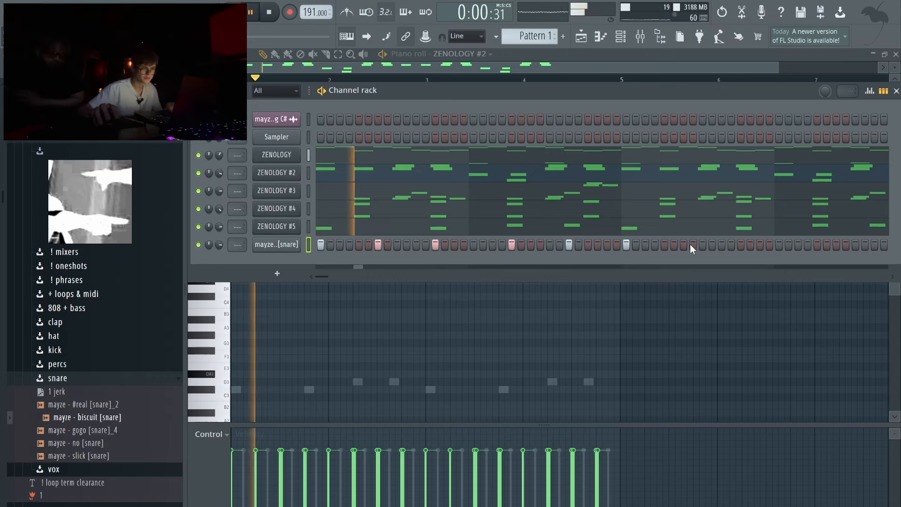
pyautogui.click(741, 244)
pyautogui.click(798, 245)
pyautogui.click(817, 244)
pyautogui.moveTo(323, 277); pyautogui.dragTo(327, 276)
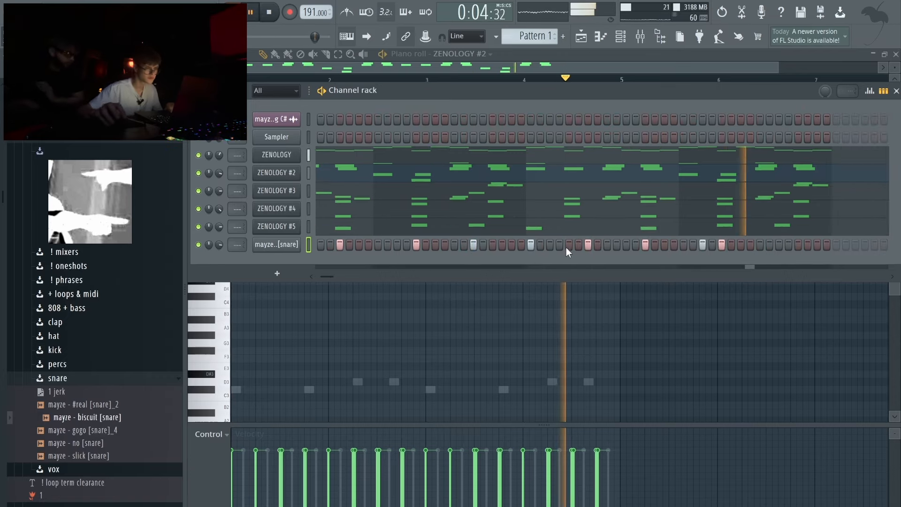
pyautogui.click(779, 244)
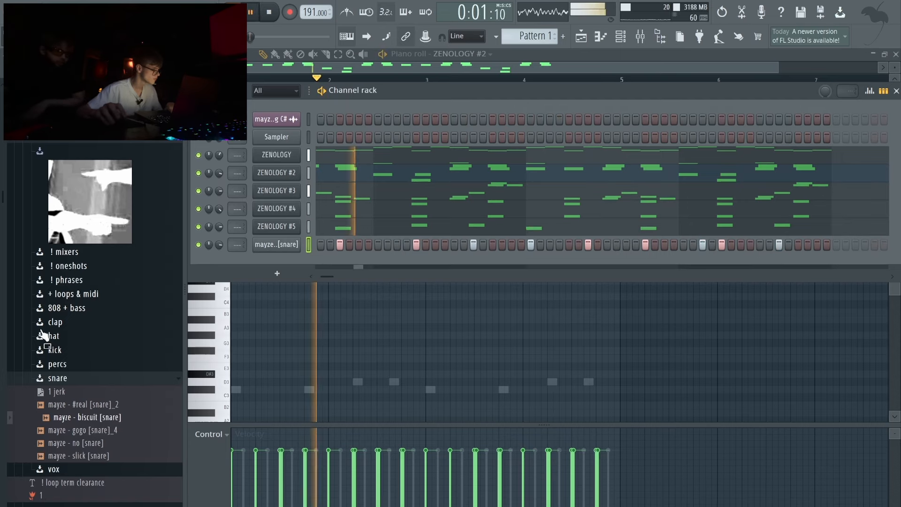
# Browse the kit's clap samples and add mayze - cold [clap]_3 as a channel below the snare.
pyautogui.press('space')
pyautogui.click(70, 322)
pyautogui.click(86, 348)
pyautogui.moveTo(275, 271); pyautogui.dragTo(278, 261)
pyautogui.rightClick(278, 261)
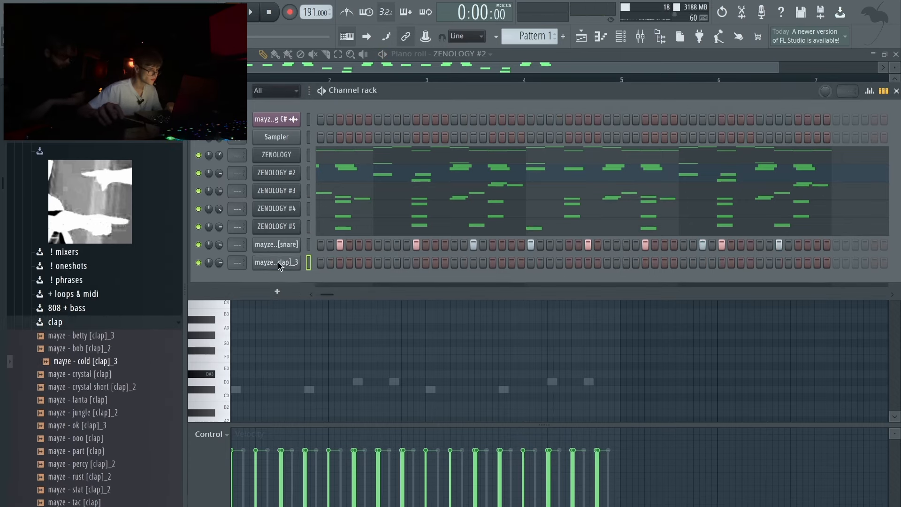
pyautogui.click(487, 314)
pyautogui.press('space')
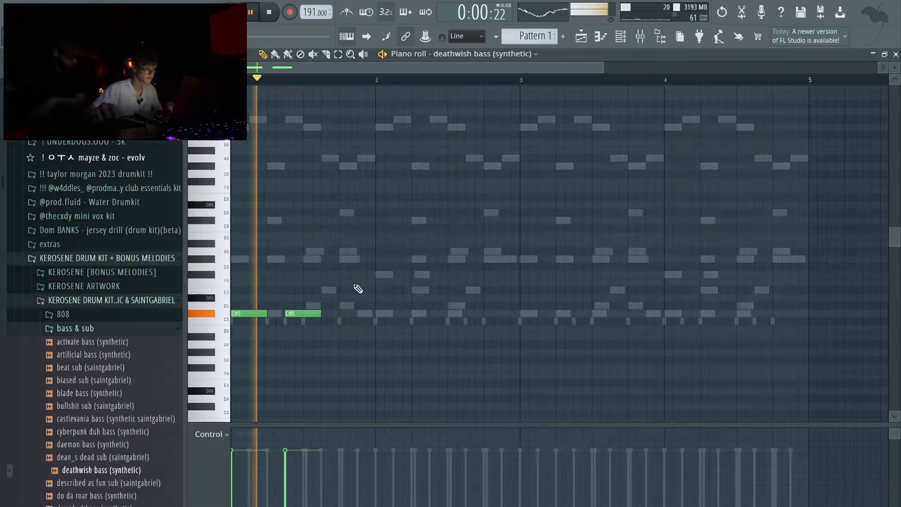
# Extend the deathwish bass line with a C#5 note at the end of bar one and two D5 notes in bar two.
pyautogui.click(342, 314)
pyautogui.click(415, 306)
pyautogui.click(469, 305)
# Copy the two-bar deathwish bass phrase into bars three and four and add a G#5 note in bar four.
pyautogui.hotkey('ctrl', 'a')
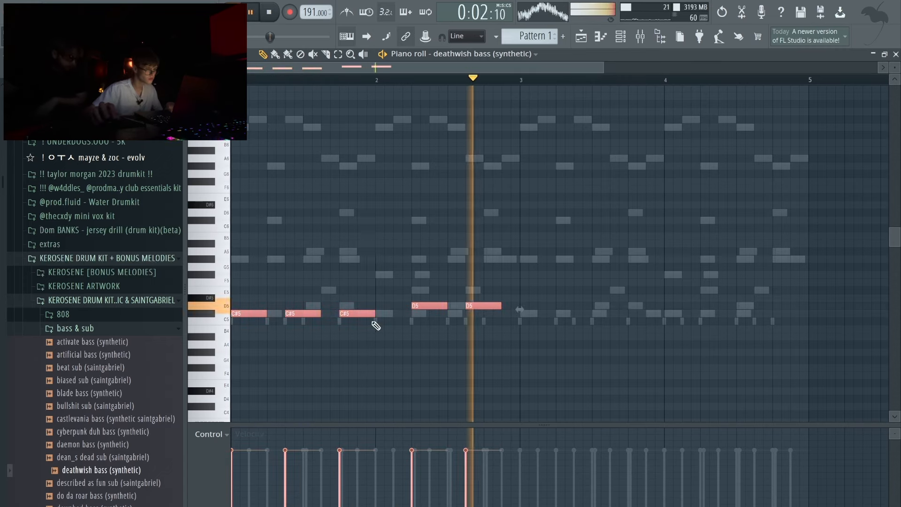
pyautogui.hotkey('ctrl', 'b')
pyautogui.moveTo(571, 315); pyautogui.dragTo(590, 314)
pyautogui.hotkey('ctrl', 'd')
pyautogui.click(685, 259)
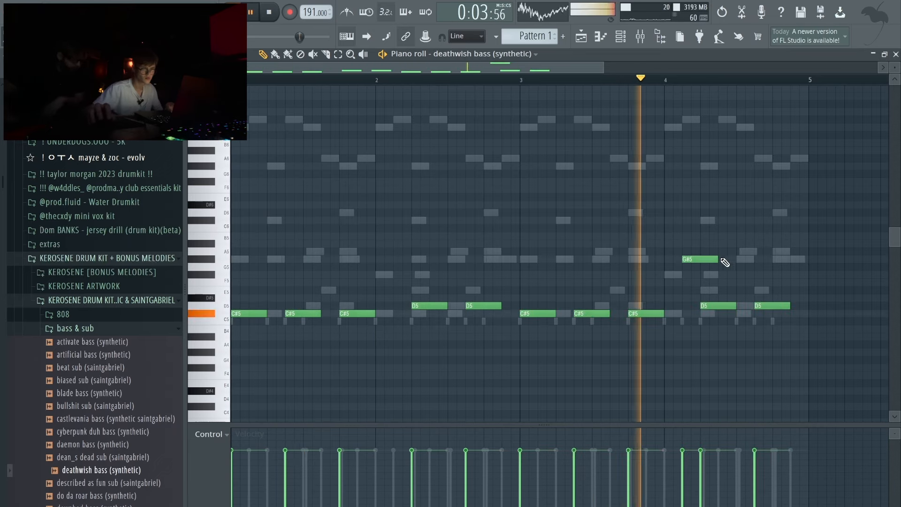
# Shorten the high bar-four bass note, raise it to A5, and extend the D5 notes to fill bars two and four.
pyautogui.moveTo(717, 259); pyautogui.dragTo(698, 261)
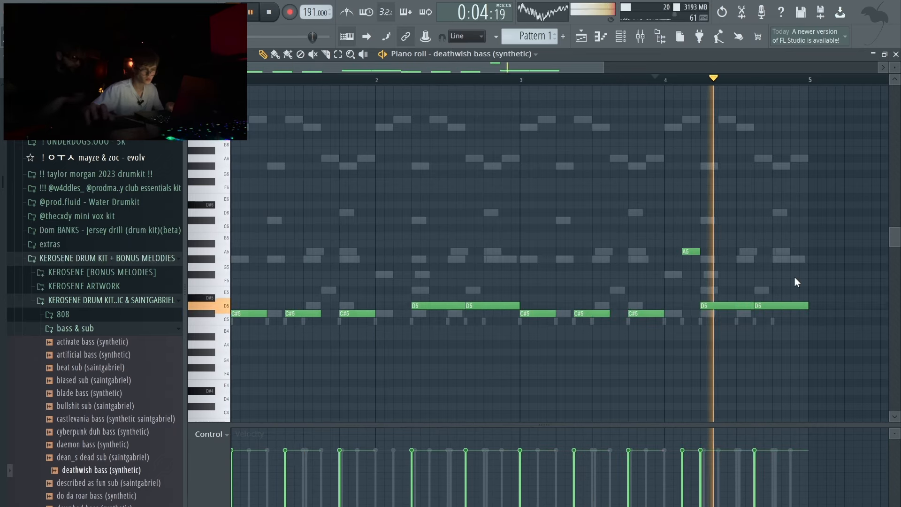
pyautogui.press('space')
# Replace the bass channel's sample with god bass (synthetic) and lower the channel volume slightly.
pyautogui.press('F6')
pyautogui.moveTo(85, 444); pyautogui.dragTo(276, 279)
pyautogui.press('space')
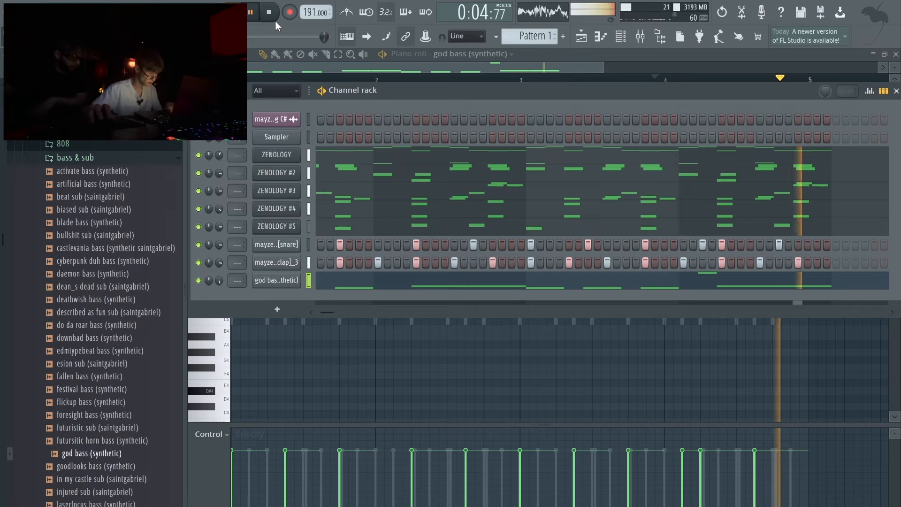
pyautogui.moveTo(219, 280); pyautogui.dragTo(219, 284)
# Browse other bass samples and load TM - fuzzy bass (C) from the taylor morgan 2023 drumkit onto the bass channel.
pyautogui.scroll(-1, 137, 258)
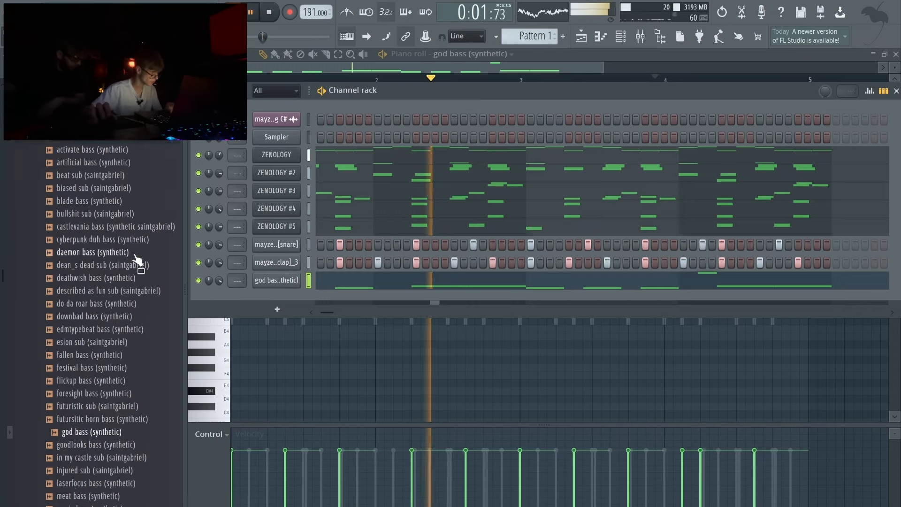
pyautogui.scroll(2, 137, 260)
pyautogui.scroll(-5, 136, 263)
pyautogui.scroll(-5, 137, 261)
pyautogui.click(131, 226)
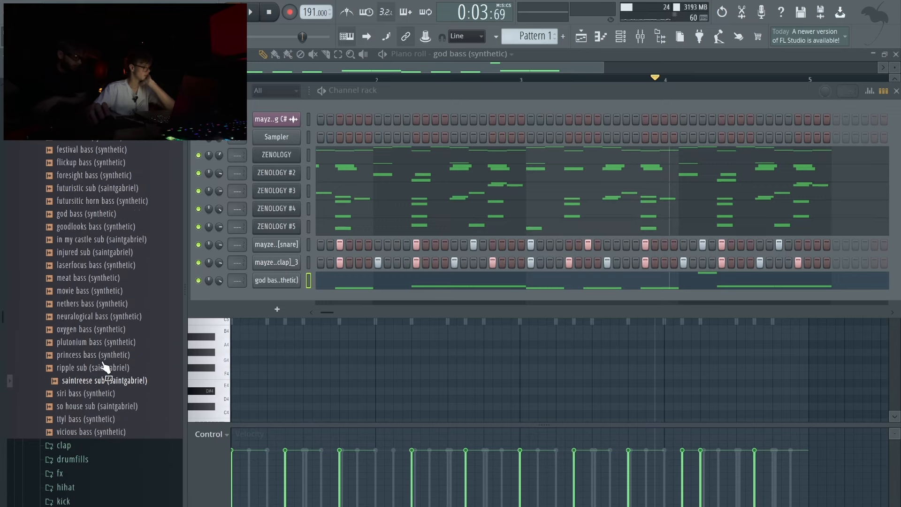
pyautogui.scroll(5, 106, 368)
pyautogui.scroll(3, 105, 369)
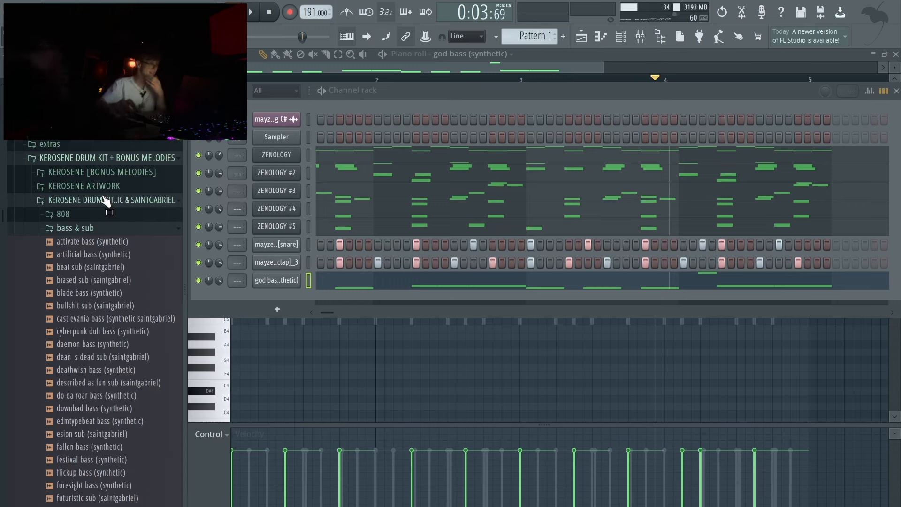
pyautogui.click(163, 162)
pyautogui.scroll(8, 150, 202)
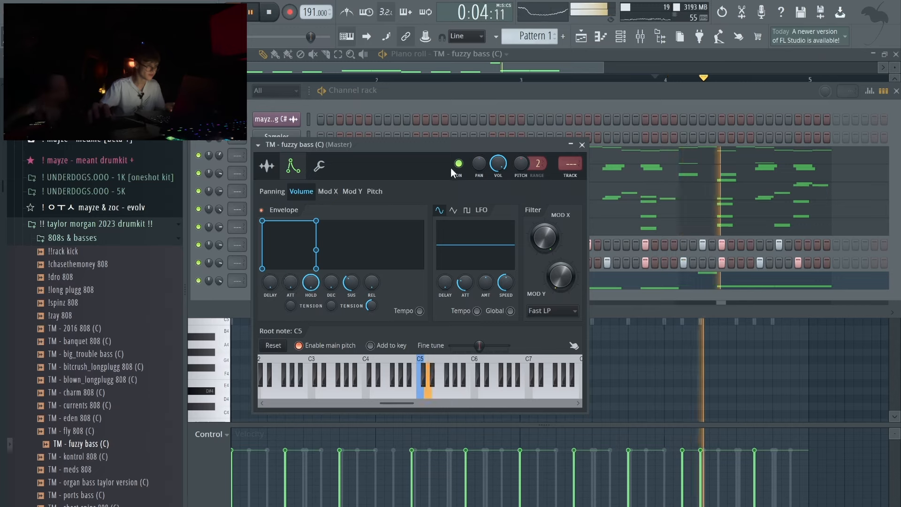
pyautogui.click(582, 145)
# Open the mixer and examine the volume envelope settings of the mayze - biscuit [snare] channel.
pyautogui.click(640, 37)
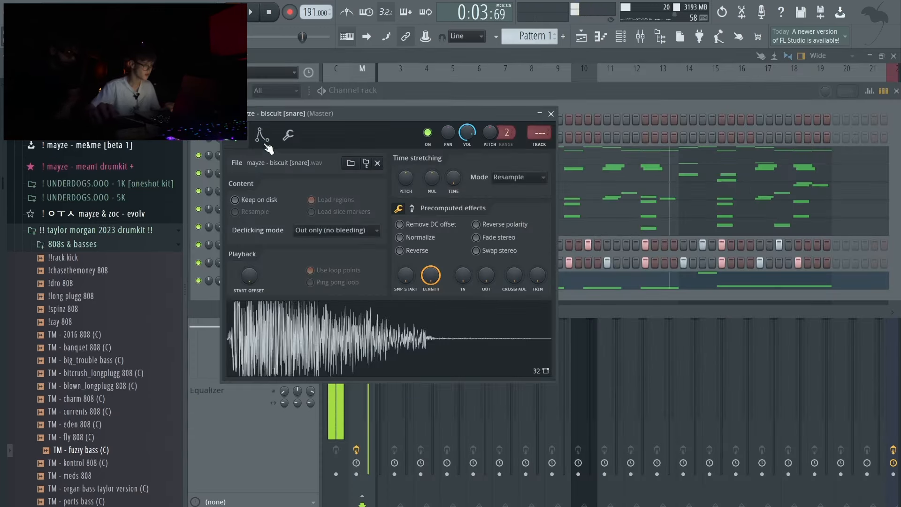
pyautogui.click(263, 137)
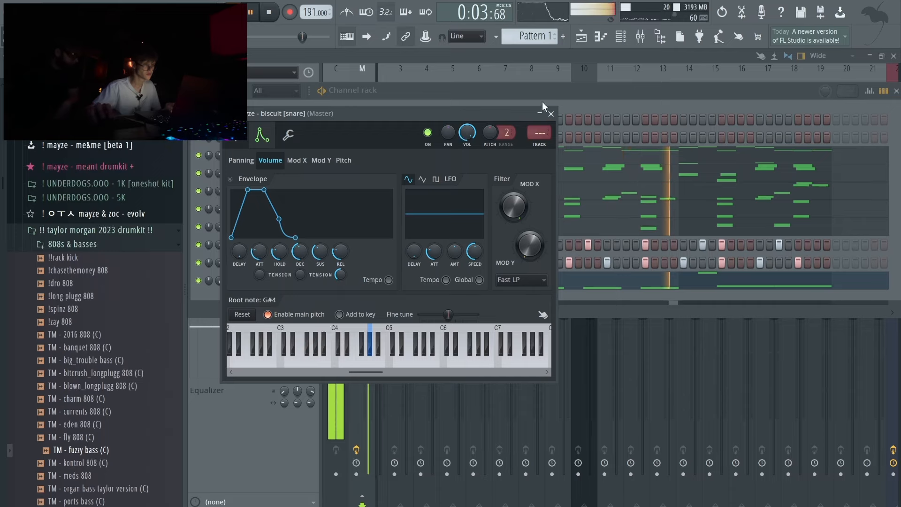
pyautogui.click(551, 113)
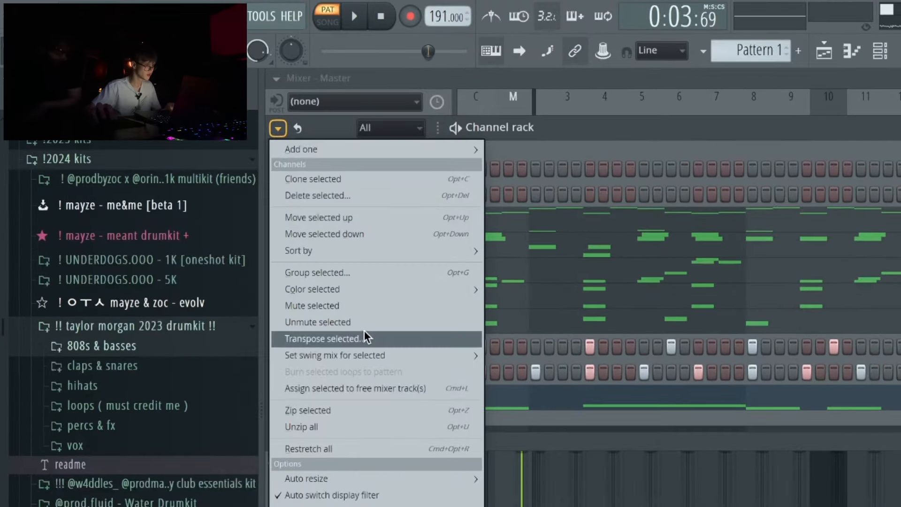
# Transpose the five selected ZENOLOGY channels together with the TM - fuzzy bass channel and play the pattern.
pyautogui.click(364, 331)
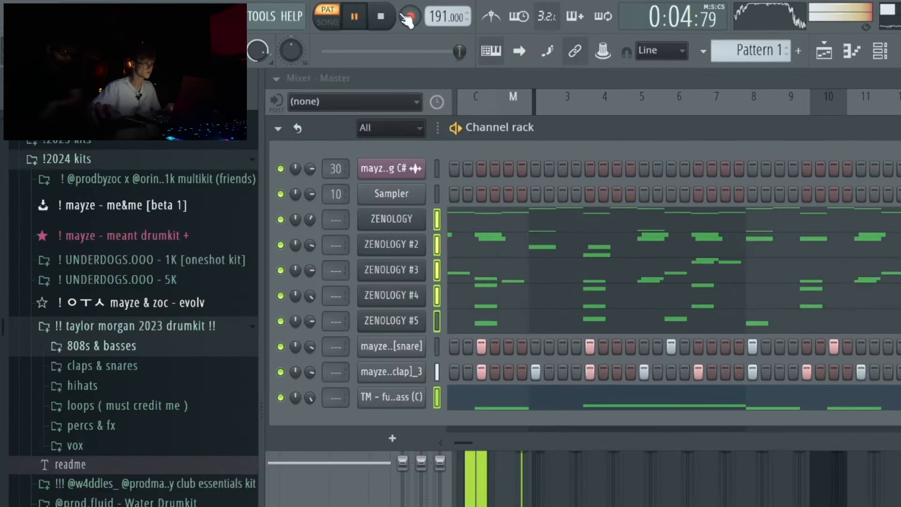
pyautogui.click(278, 128)
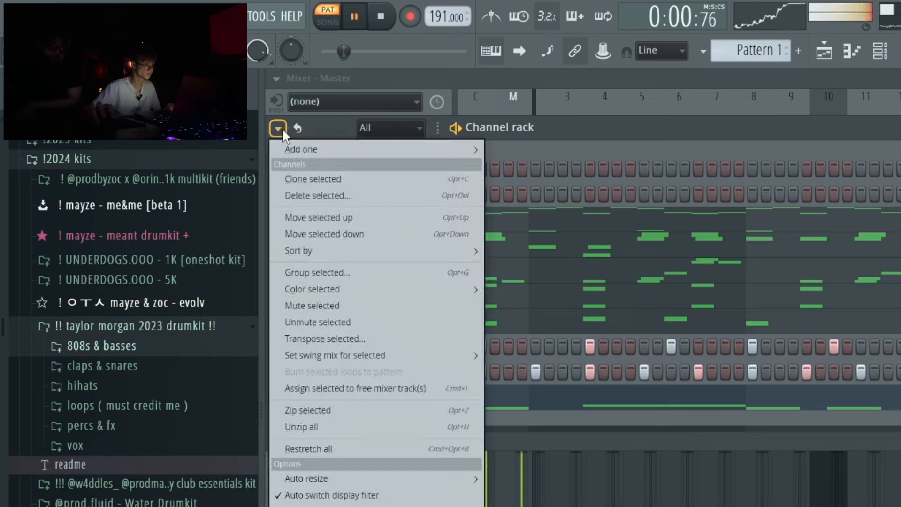
pyautogui.click(343, 331)
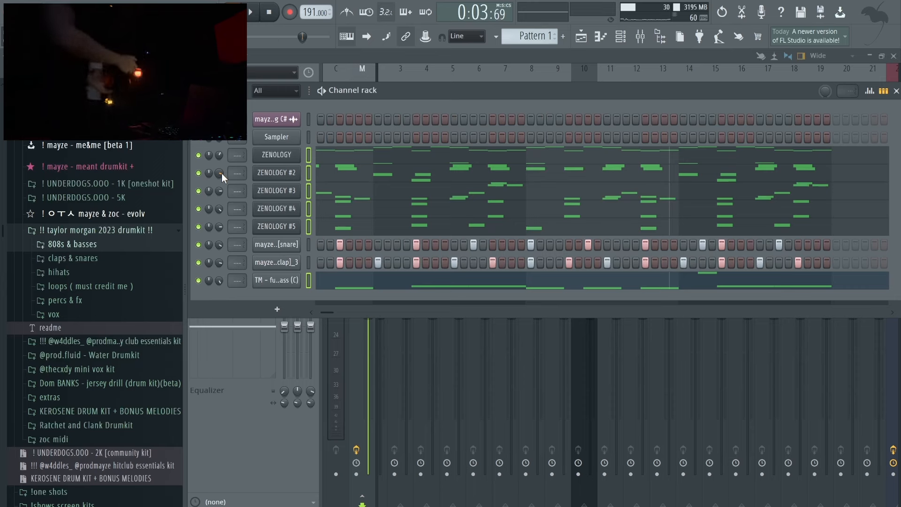
pyautogui.press('space')
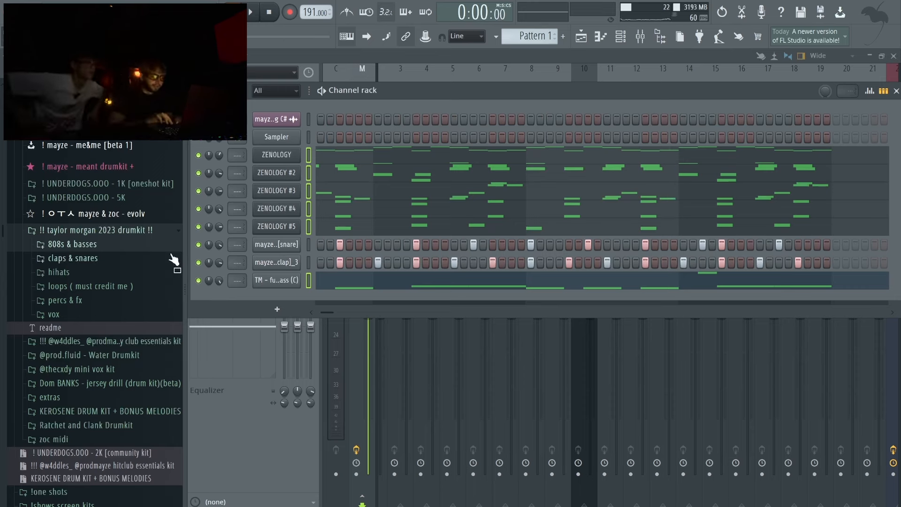
# Browse the mayze kits to the fx vox samples and add [vox] jerk ayeee as a channel with hits on steps 5 and 37.
pyautogui.click(91, 147)
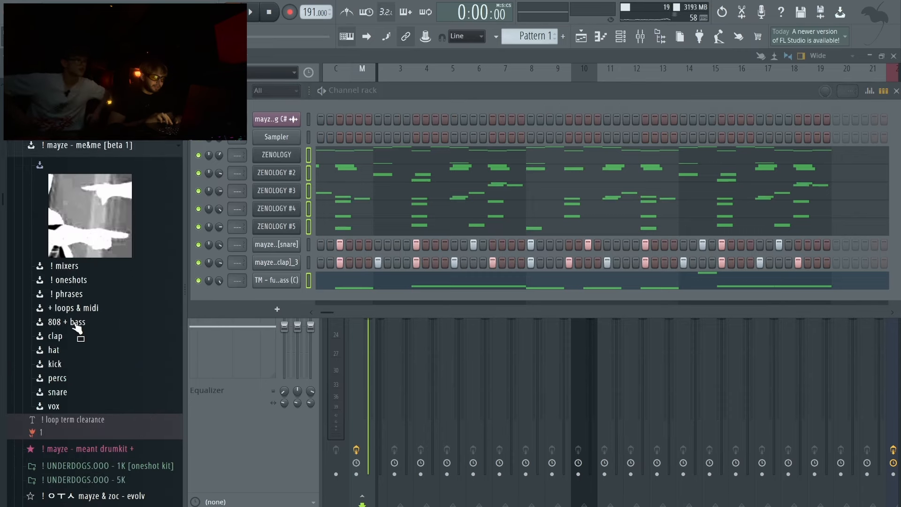
pyautogui.scroll(-15, 82, 349)
pyautogui.press('Down')
pyautogui.press('Down')
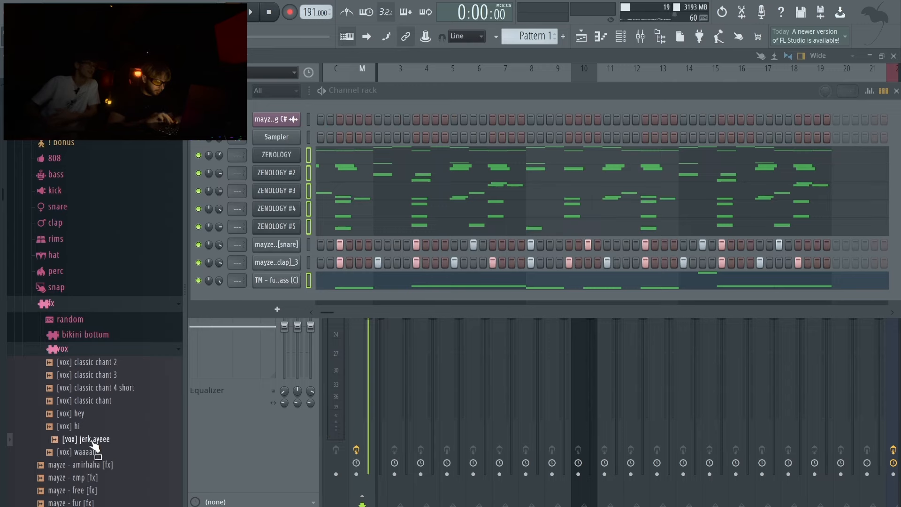
pyautogui.moveTo(93, 443); pyautogui.dragTo(406, 342)
pyautogui.press('space')
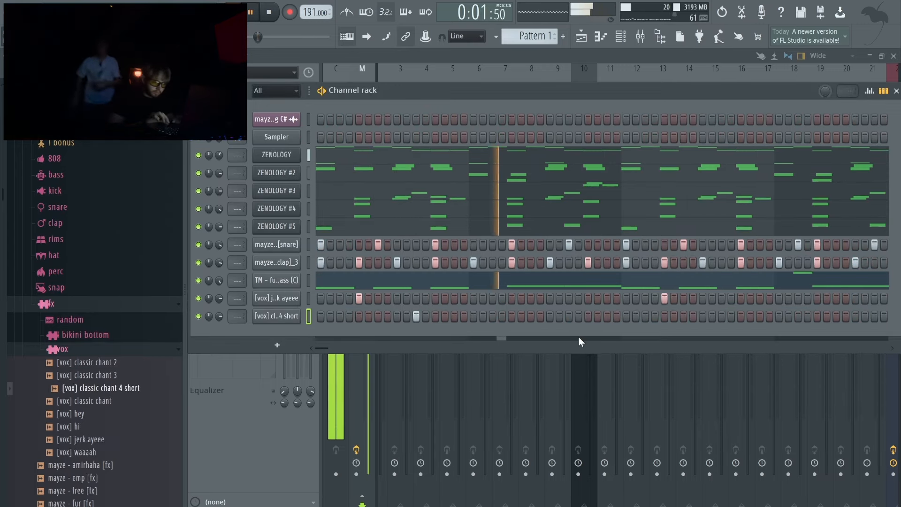
# Place [vox] classic chant 4 short hits on steps 43 and 45, and add [vox] classic chant with hits on steps 3 and 47.
pyautogui.click(723, 316)
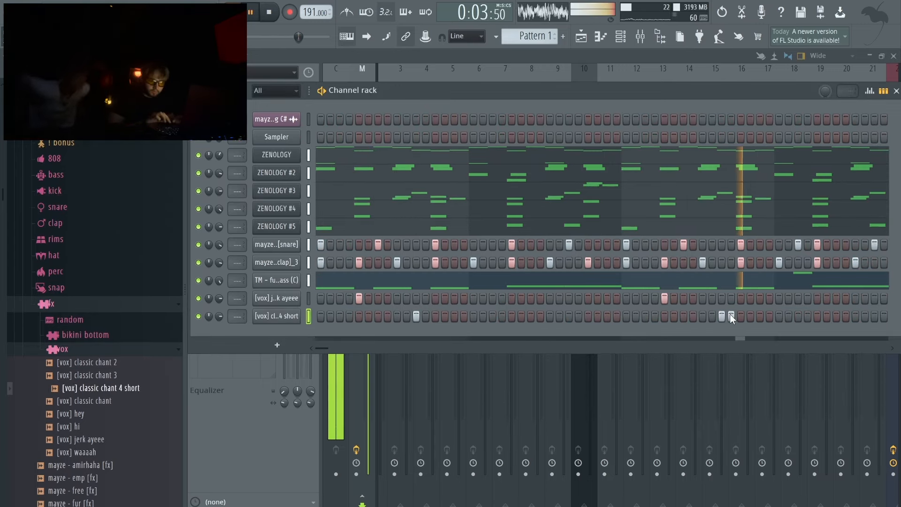
pyautogui.click(741, 316)
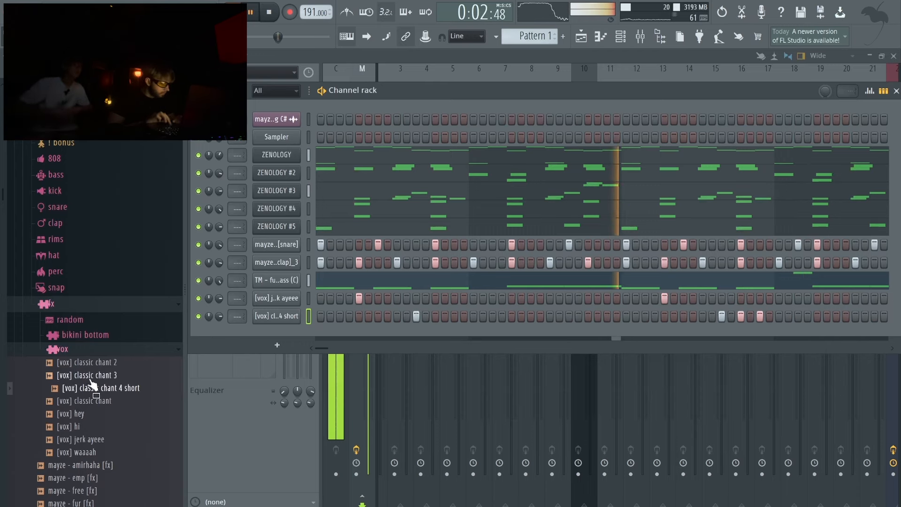
pyautogui.click(138, 401)
pyautogui.moveTo(300, 339); pyautogui.dragTo(294, 335)
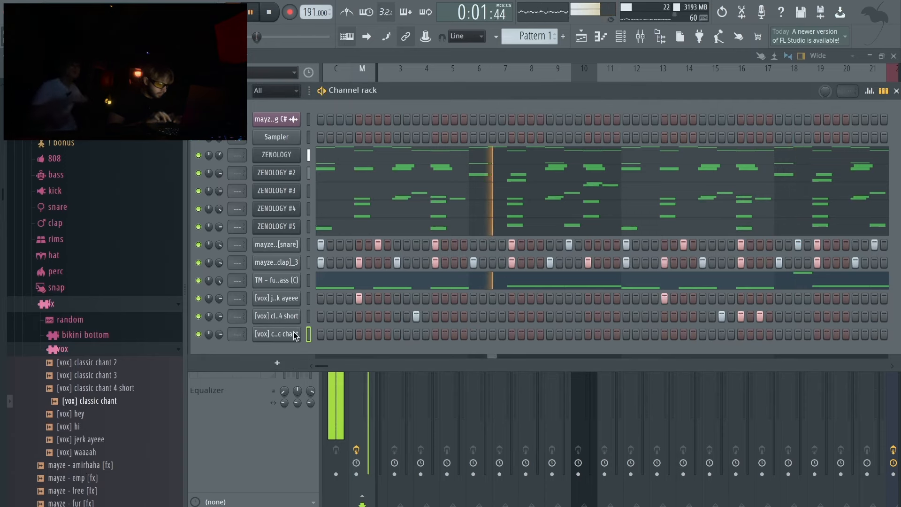
pyautogui.click(340, 334)
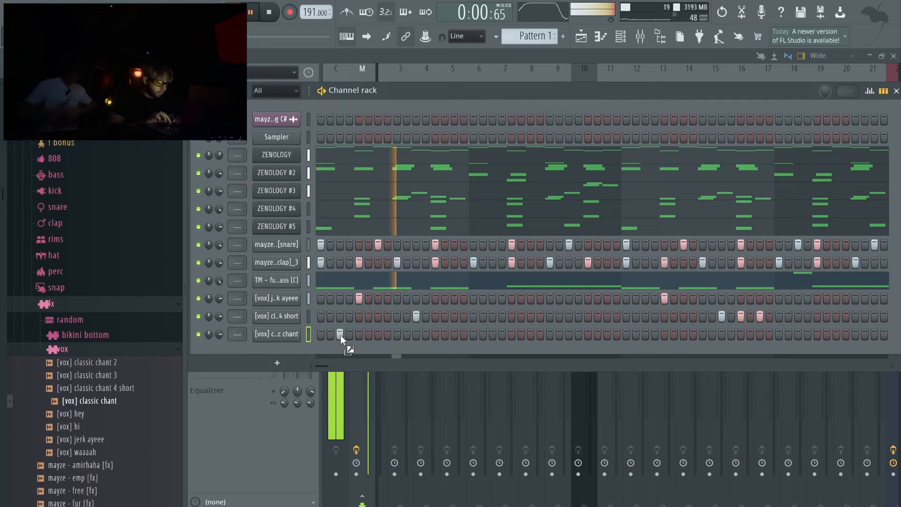
pyautogui.rightClick(760, 316)
pyautogui.click(760, 334)
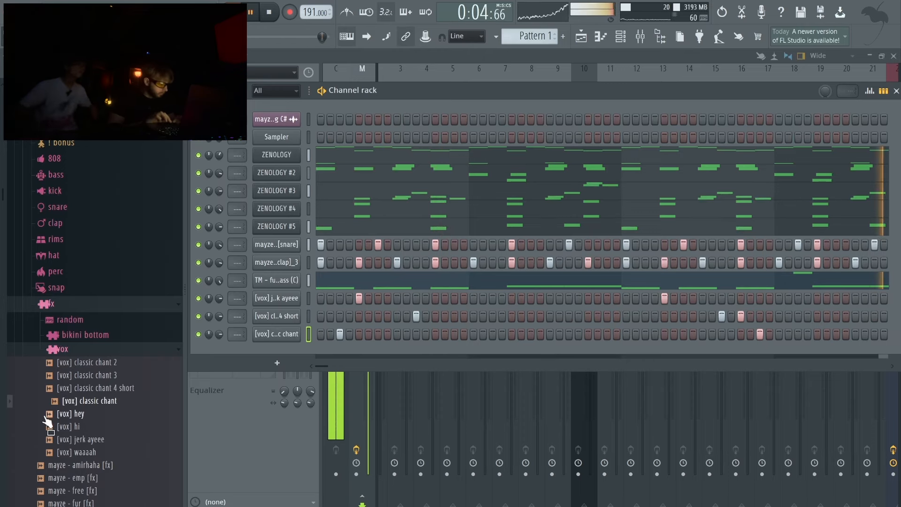
# Add [vox] hi on step 59 and [vox] classic chant 2 on steps 17 and 49, plus a classic chant 4 short hit on step 48.
pyautogui.moveTo(48, 423); pyautogui.dragTo(477, 367)
pyautogui.click(473, 369)
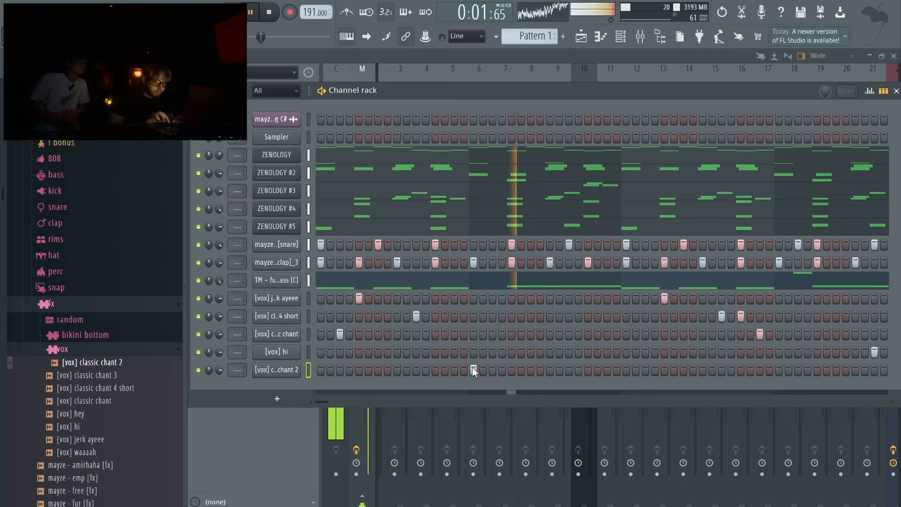
pyautogui.click(769, 369)
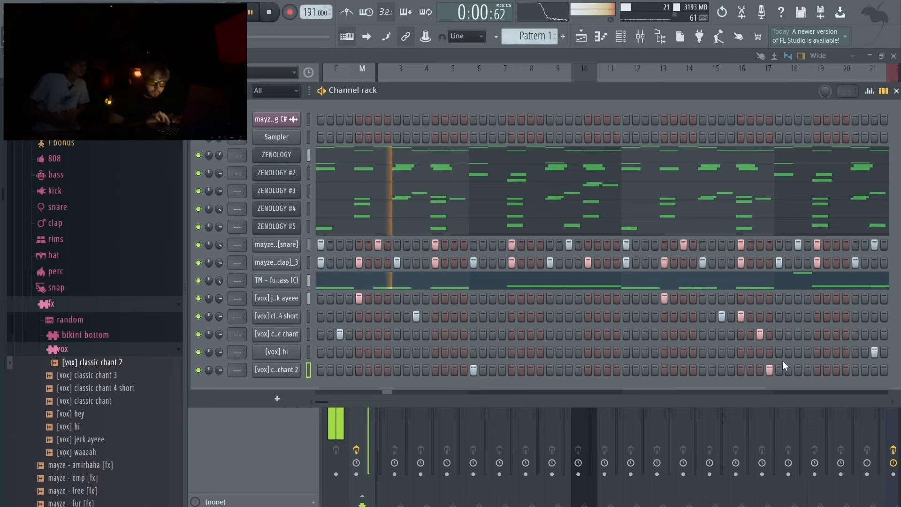
pyautogui.click(769, 316)
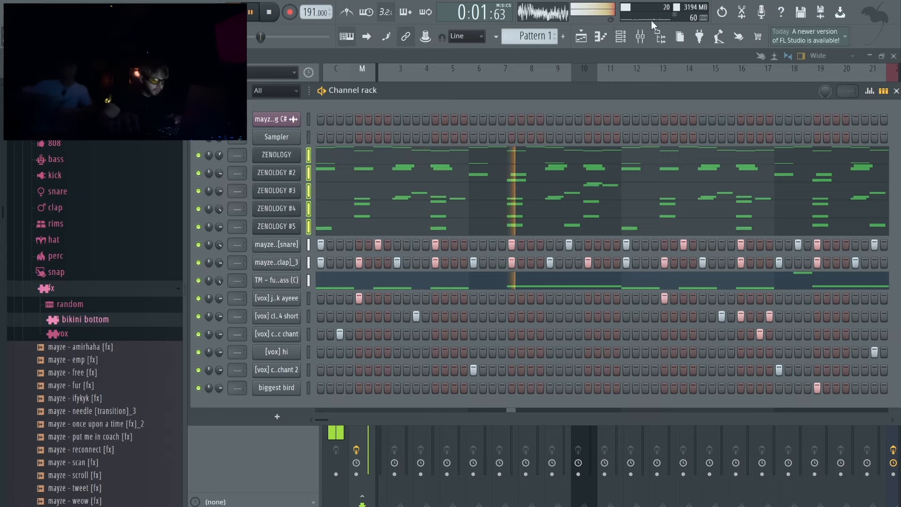
# Assign the five ZENOLOGY channels to mixer tracks 1 to 5 and route those tracks to Insert 6.
pyautogui.click(640, 38)
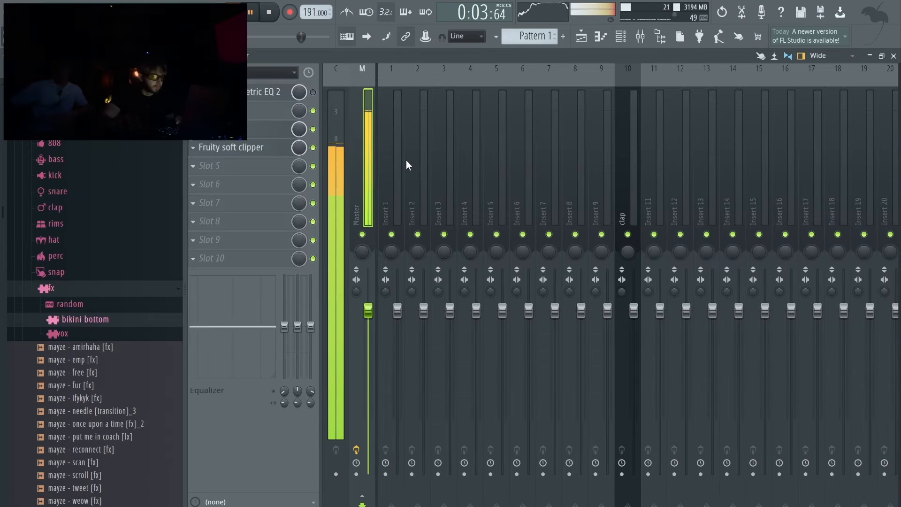
pyautogui.click(396, 161)
pyautogui.moveTo(396, 161); pyautogui.dragTo(502, 187)
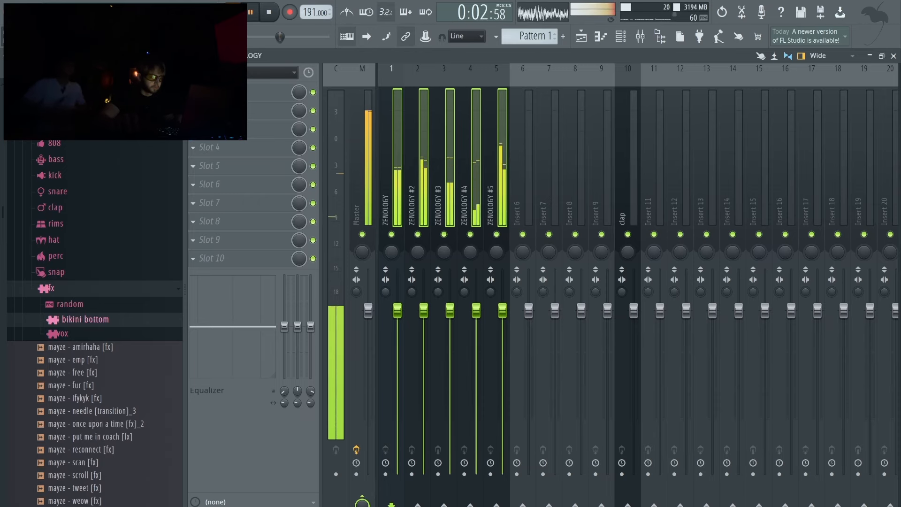
pyautogui.rightClick(525, 505)
pyautogui.click(540, 490)
pyautogui.click(528, 176)
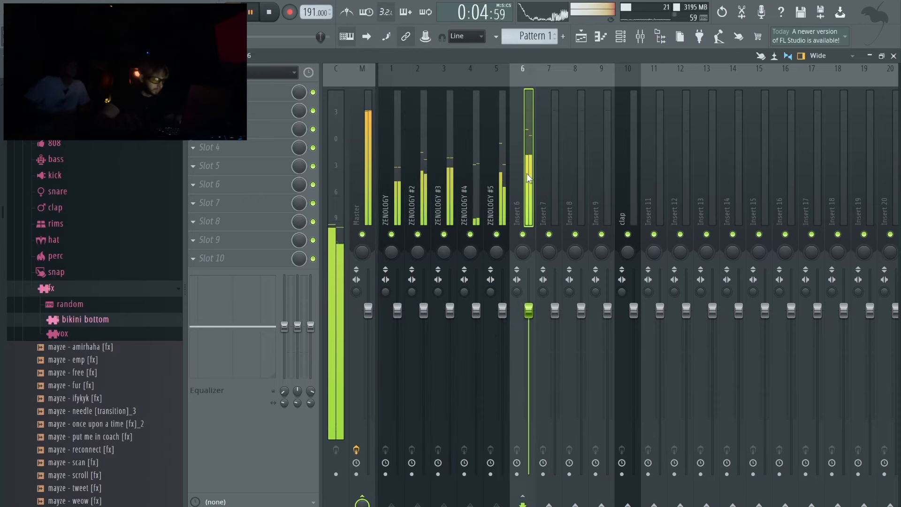
# Load kHs Tape Stop into slot 4 of Insert 6, then lengthen its stop time while testing the effect.
pyautogui.click(252, 124)
pyautogui.moveTo(249, 161)
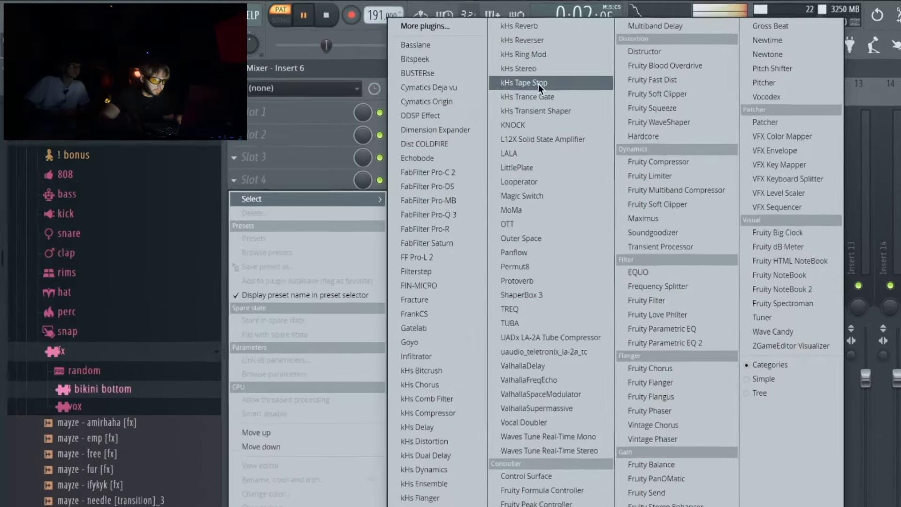
pyautogui.click(539, 84)
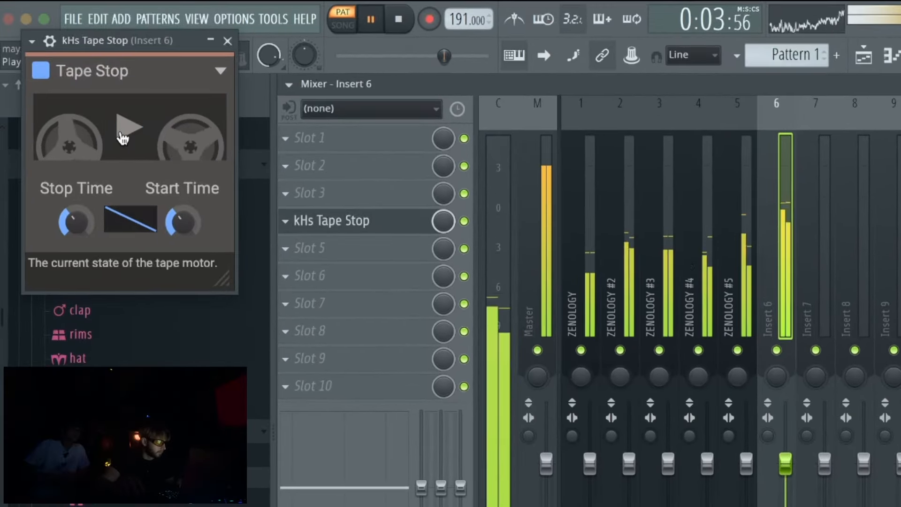
pyautogui.click(127, 138)
pyautogui.moveTo(78, 221); pyautogui.dragTo(78, 186)
pyautogui.click(121, 143)
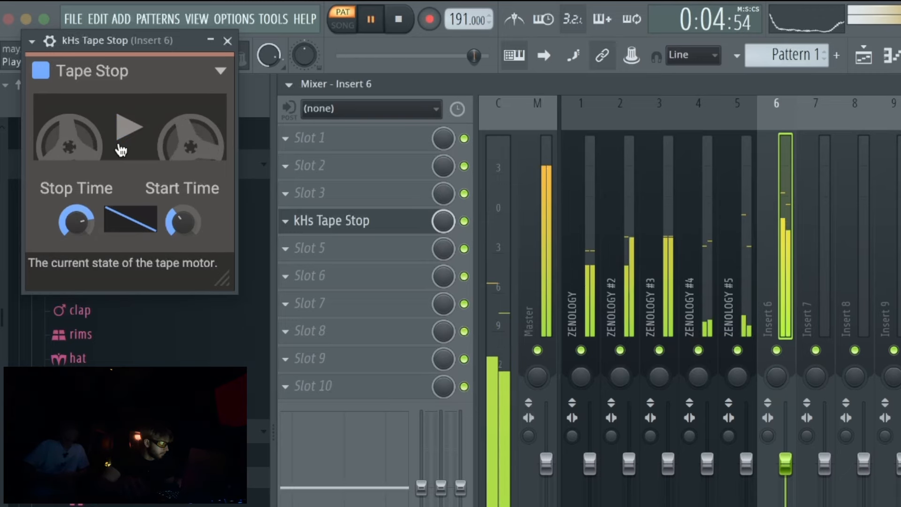
pyautogui.click(121, 150)
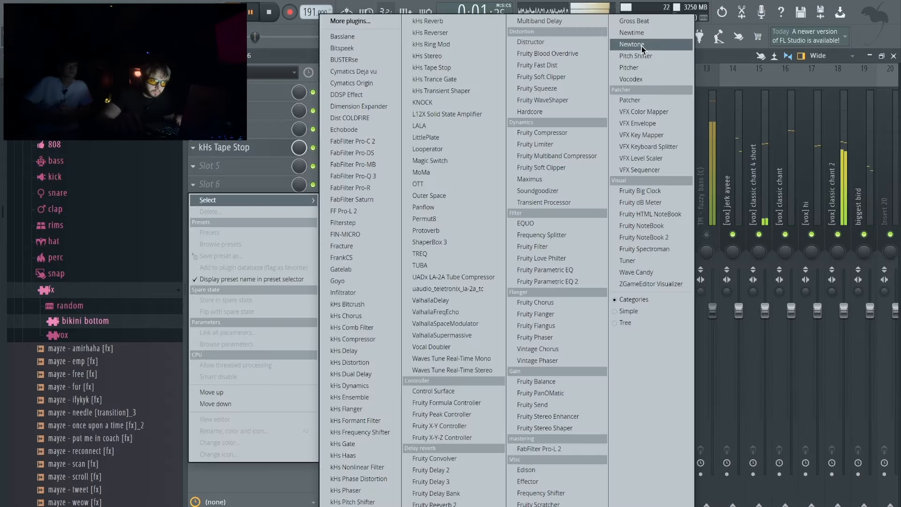
# Load Gross Beat into slot 6 of Insert 6 and draw a half-division step down over the last quarter of its time envelope.
pyautogui.click(640, 21)
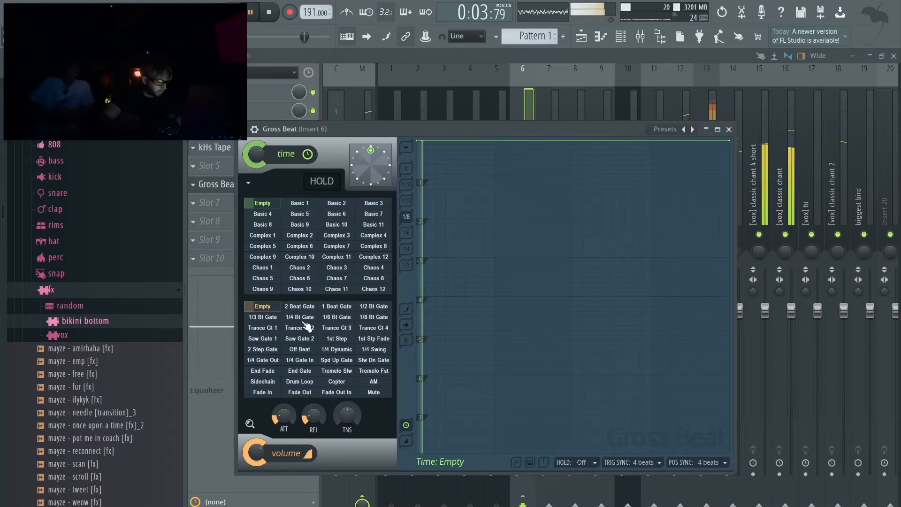
pyautogui.moveTo(627, 206); pyautogui.dragTo(655, 219)
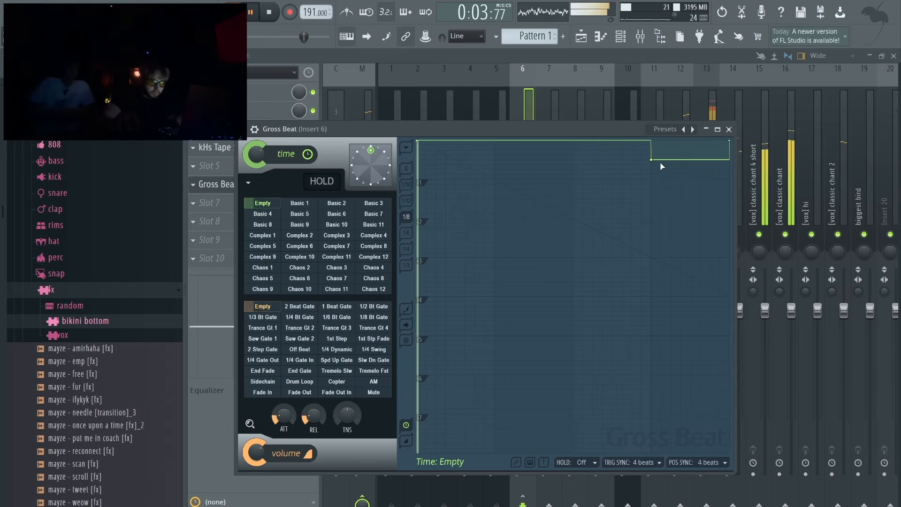
pyautogui.click(729, 130)
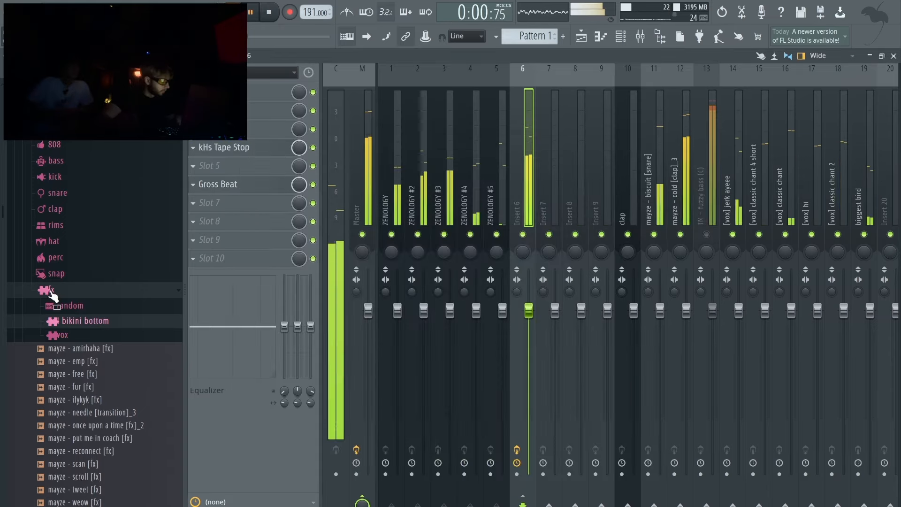
# Load Fruity Flangus into slot 7 of Insert 6, then raise its spread and wet levels and lower its cross and dry levels.
pyautogui.click(221, 203)
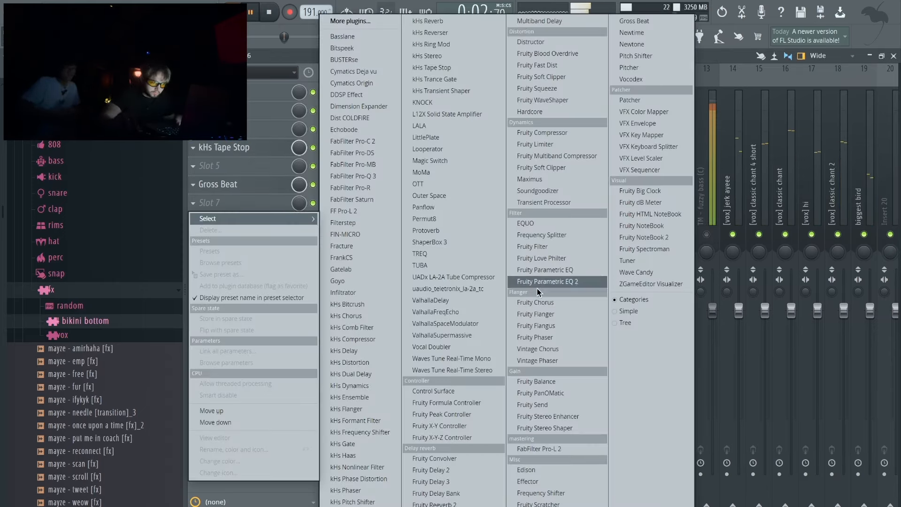
pyautogui.click(536, 326)
pyautogui.moveTo(371, 173); pyautogui.dragTo(399, 173)
pyautogui.moveTo(369, 252); pyautogui.dragTo(369, 230)
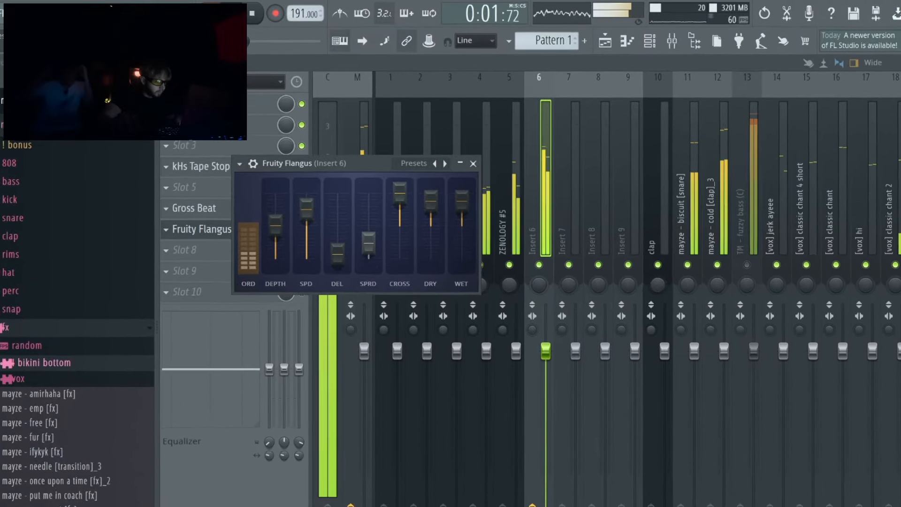
pyautogui.moveTo(400, 186); pyautogui.dragTo(407, 241)
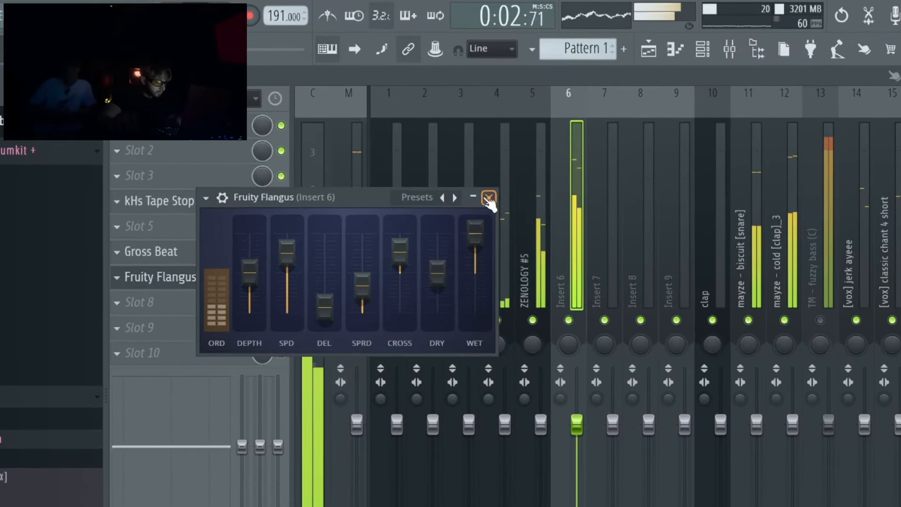
pyautogui.click(489, 197)
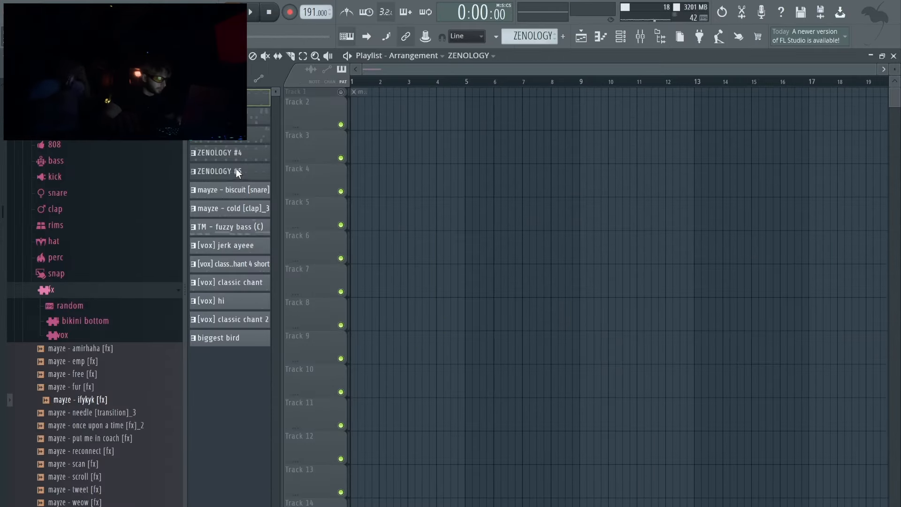
# Lay out the pattern clips from bar 1, duplicate them up to bar 17, and delete the drum, bass and vocal clips from bars 1 to 4.
pyautogui.moveTo(236, 168); pyautogui.dragTo(376, 113)
pyautogui.hotkey('ctrl', 'a')
pyautogui.hotkey('ctrl', 'b')
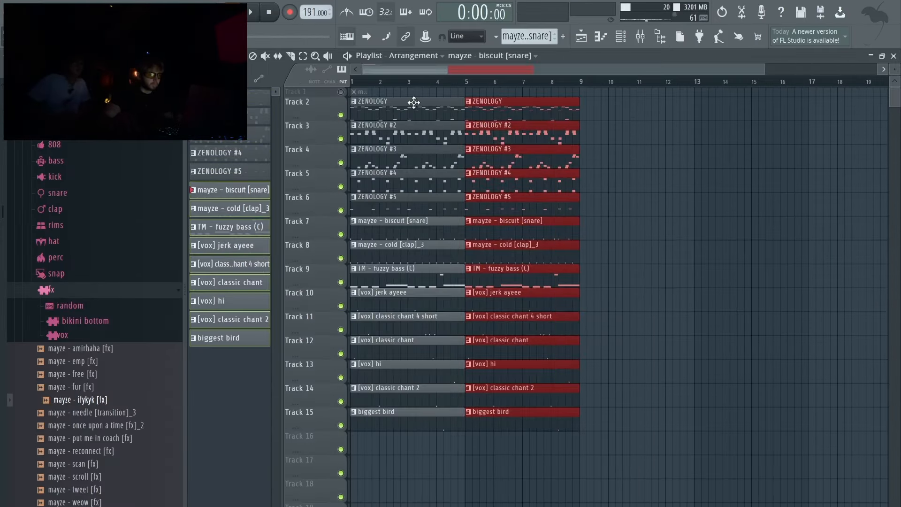
pyautogui.hotkey('ctrl', 'b')
pyautogui.hotkey('ctrl', 'd')
pyautogui.rightClick(419, 230)
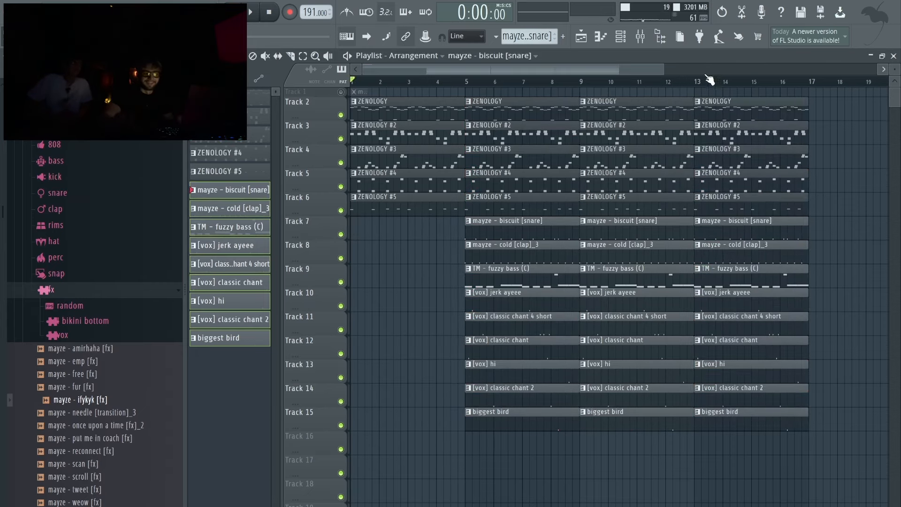
# Check the effect chains on the Master and Insert 6 mixer tracks.
pyautogui.click(639, 38)
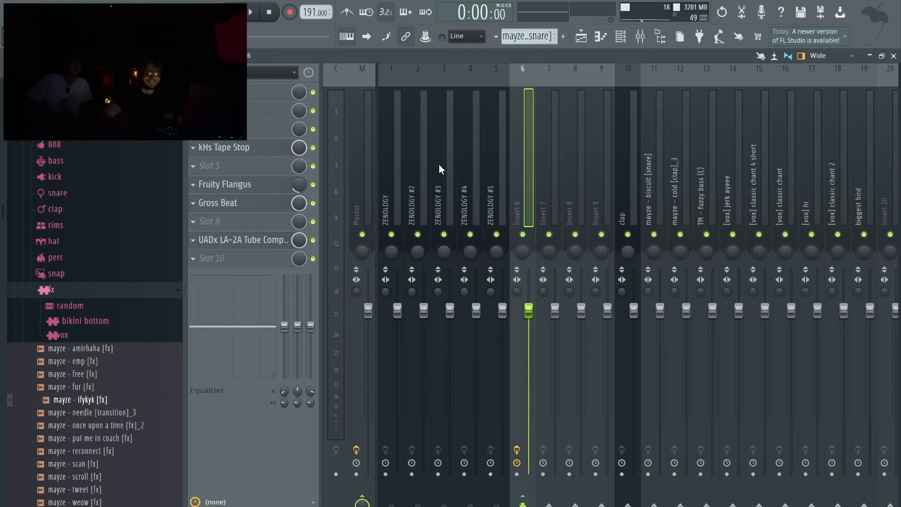
pyautogui.click(369, 166)
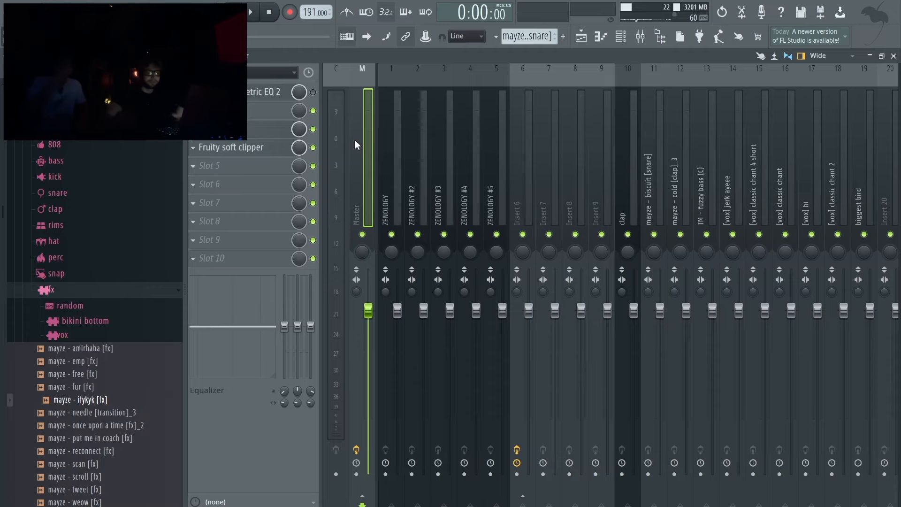
pyautogui.click(529, 127)
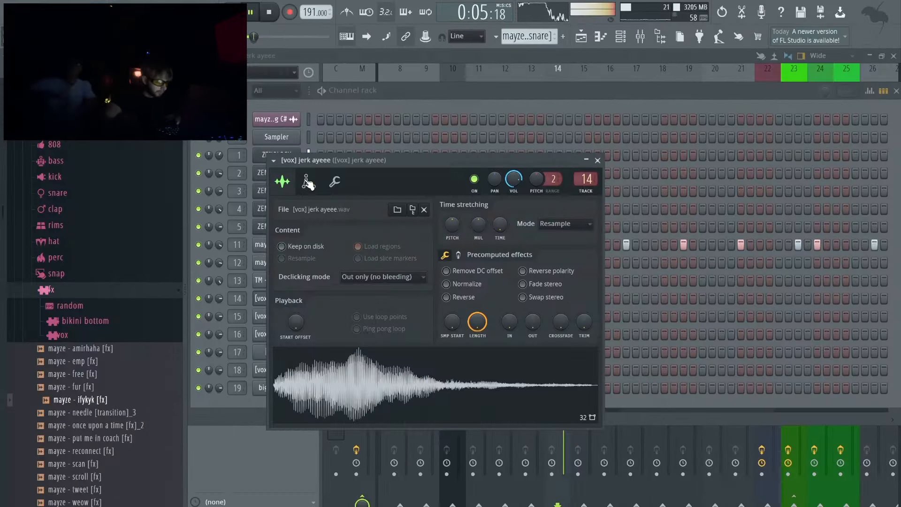
# Give the [vox] jerk ayeee channel an echo delay with 2 echoes and stop playback.
pyautogui.click(334, 181)
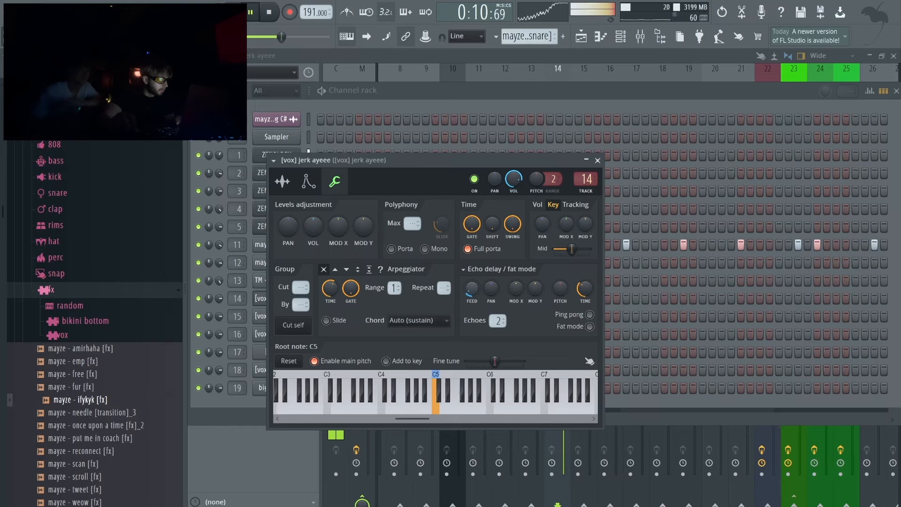
pyautogui.press('space')
pyautogui.press('F5')
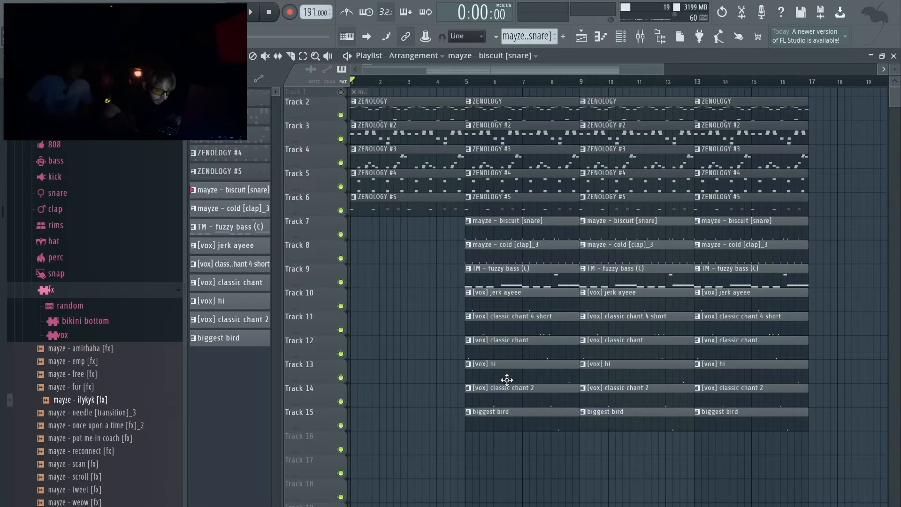
# Open kHs Tape Stop on Insert 6 and load Edison into slot 10 of the same track.
pyautogui.press('F9')
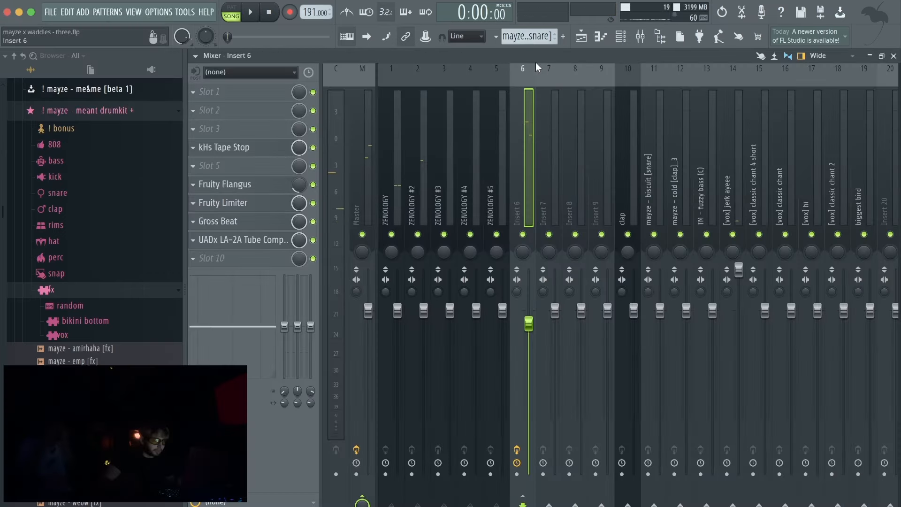
pyautogui.click(276, 150)
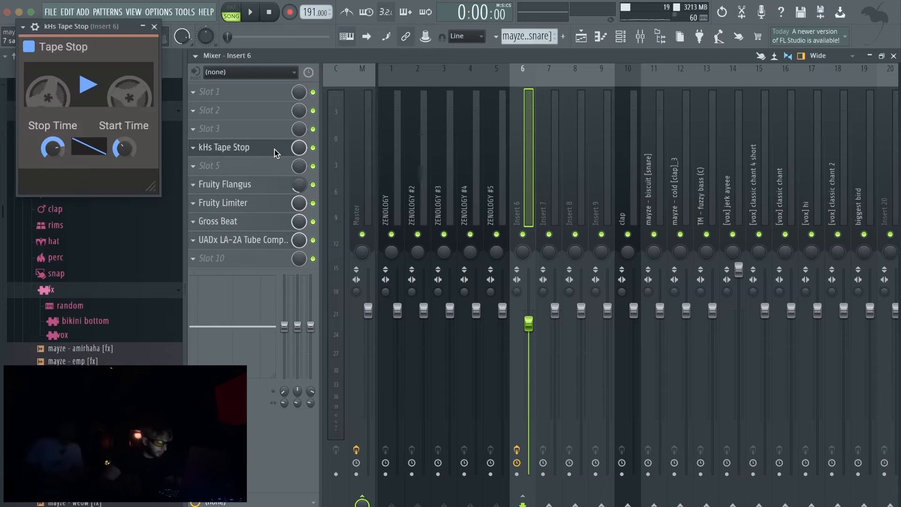
pyautogui.click(193, 258)
pyautogui.moveTo(207, 262)
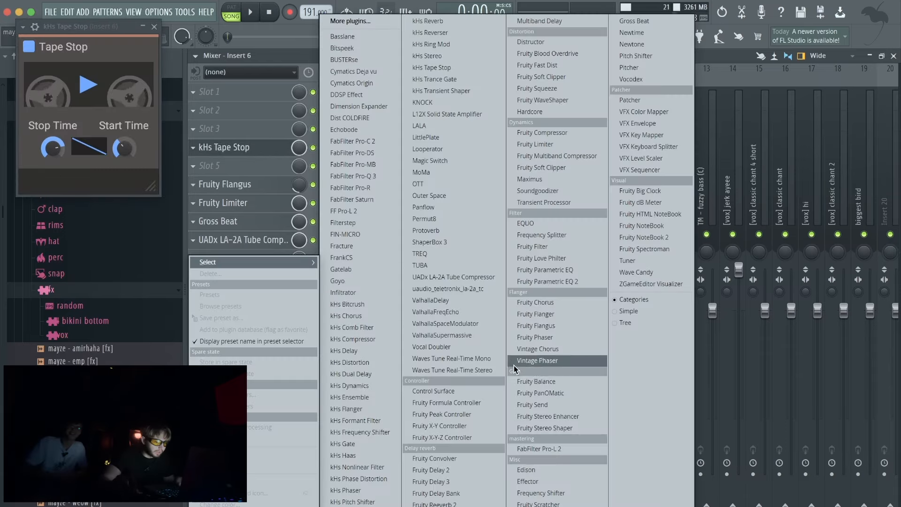
pyautogui.click(539, 469)
# Record the song's melody bus in Edison while repeatedly stopping and starting the Tape Stop motor, then close Tape Stop.
pyautogui.click(399, 211)
pyautogui.press('space')
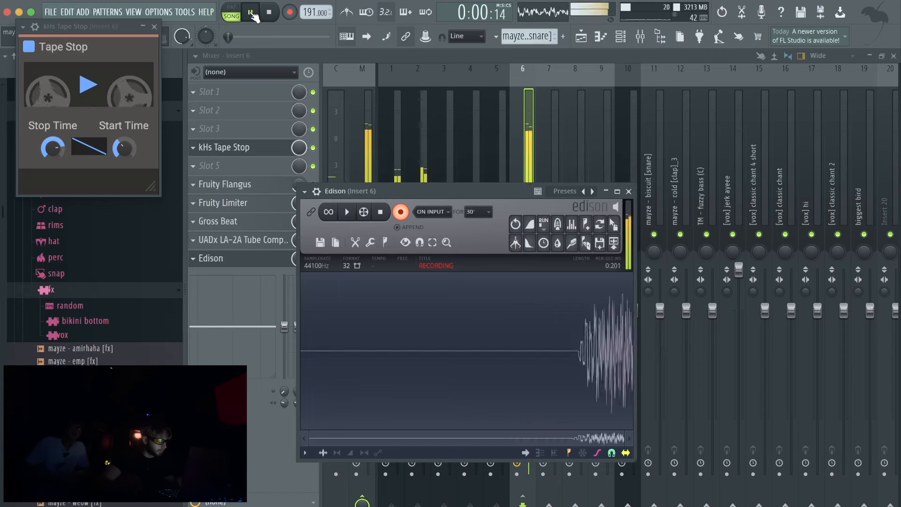
pyautogui.click(93, 90)
pyautogui.click(94, 89)
pyautogui.click(92, 87)
pyautogui.click(92, 86)
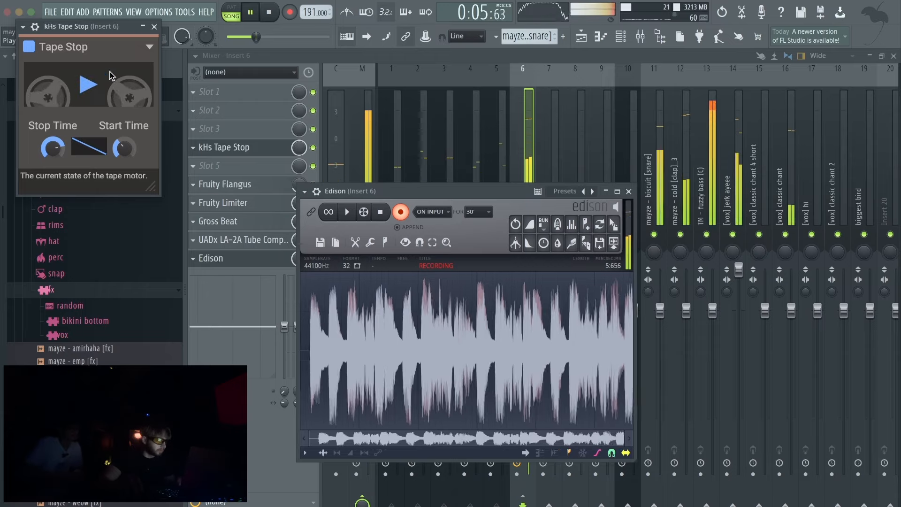
pyautogui.click(154, 26)
# Place the recorded tape-stop take on Track 16, adjust its trim, and clear the second half of the intro's ZENOLOGY clips for it.
pyautogui.click(581, 37)
pyautogui.moveTo(386, 453); pyautogui.dragTo(393, 447)
pyautogui.doubleClick(410, 443)
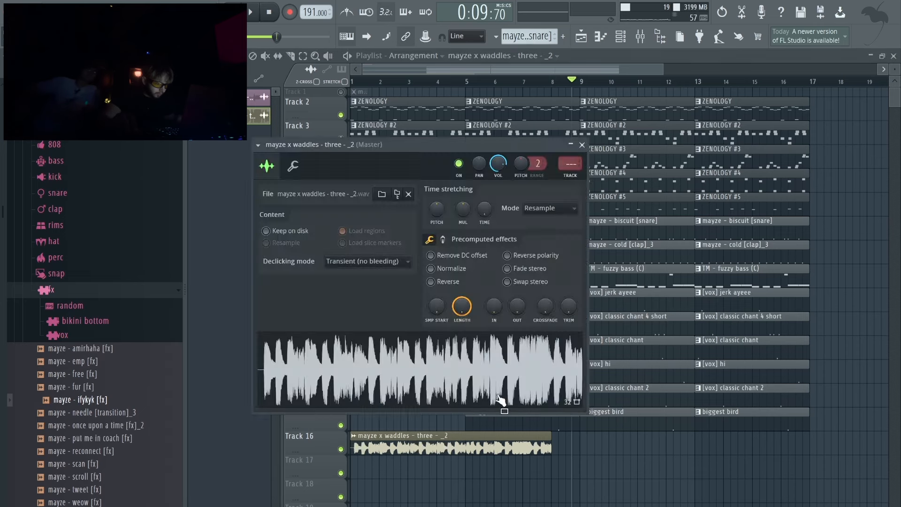
pyautogui.moveTo(569, 305); pyautogui.dragTo(574, 305)
pyautogui.click(582, 145)
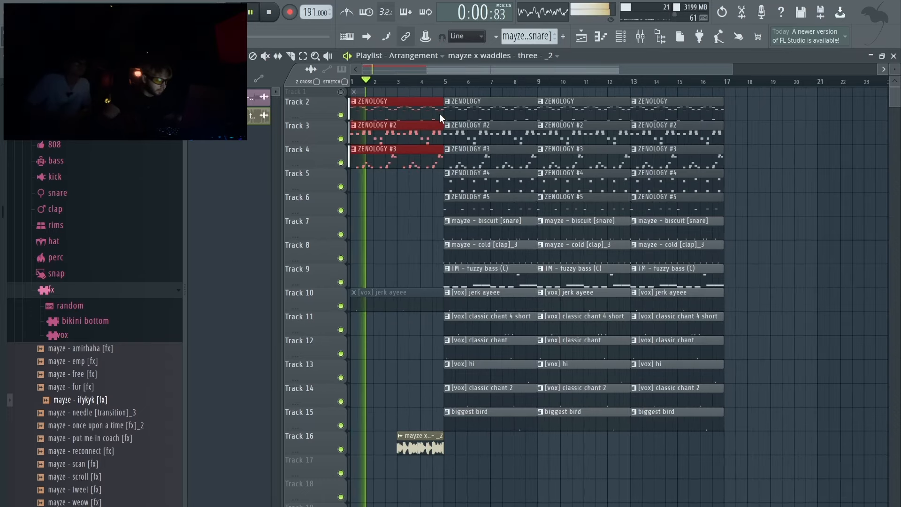
pyautogui.rightClick(414, 147)
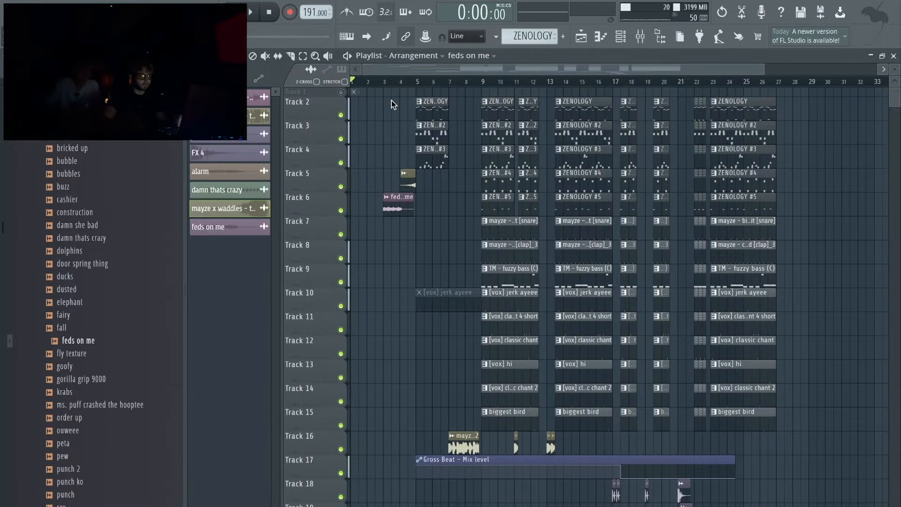
# Play the arrangement from bar 3, audition browser samples, and try the punch sample on Track 19 around bar 18.5.
pyautogui.click(384, 83)
pyautogui.press('space')
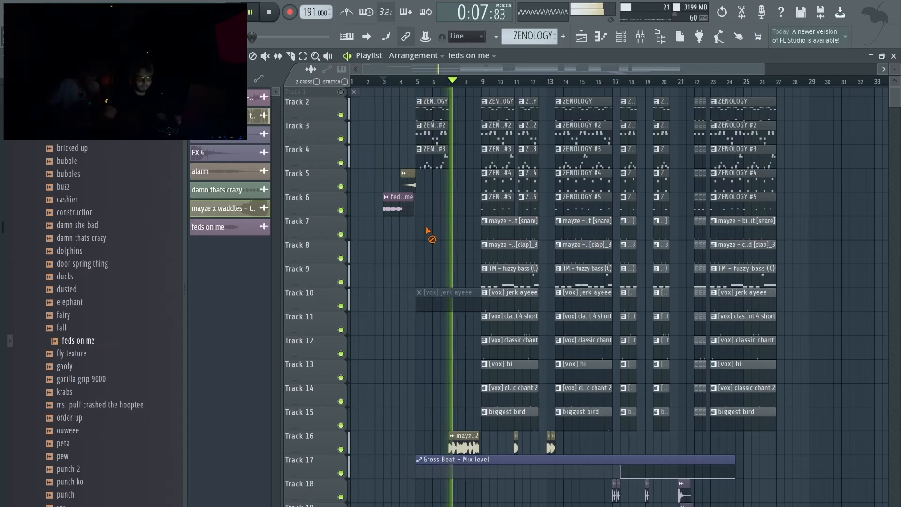
pyautogui.click(100, 357)
pyautogui.click(107, 369)
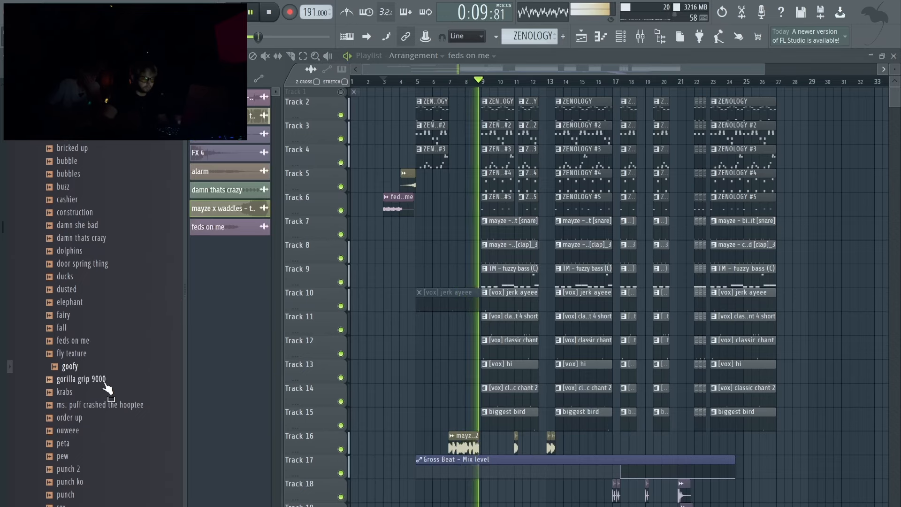
pyautogui.scroll(-3, 117, 393)
pyautogui.scroll(-3, 119, 395)
pyautogui.click(83, 304)
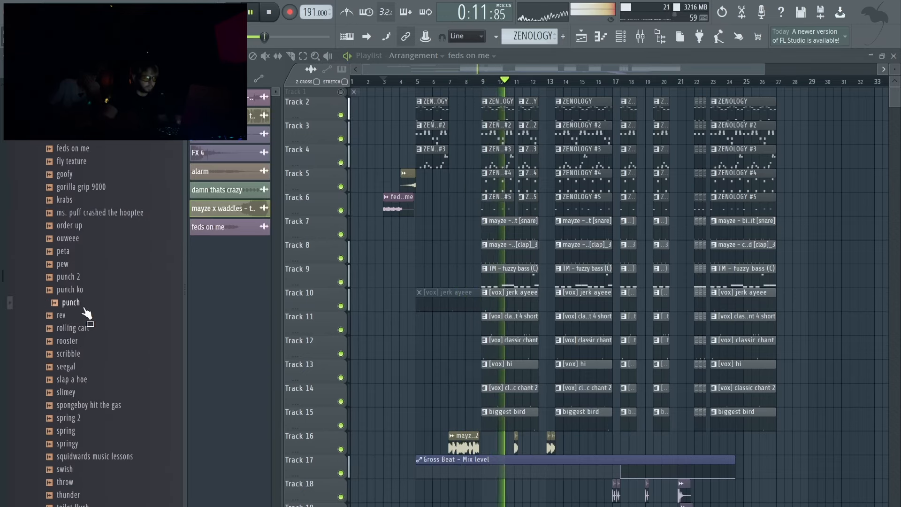
pyautogui.moveTo(82, 310); pyautogui.dragTo(543, 493)
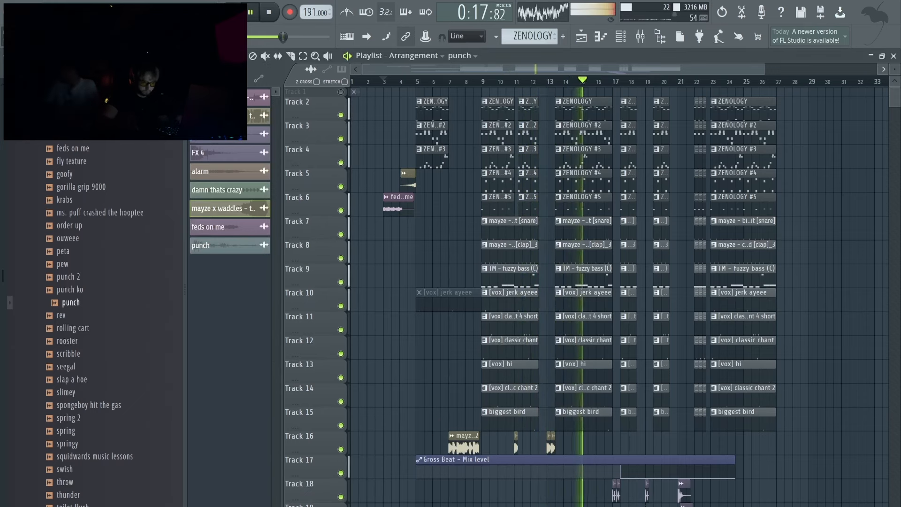
pyautogui.scroll(-3, 619, 296)
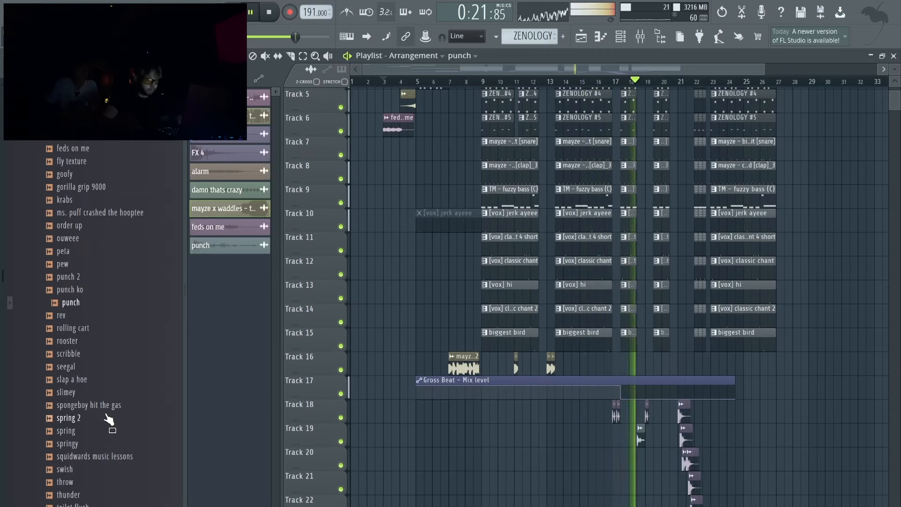
pyautogui.press('space')
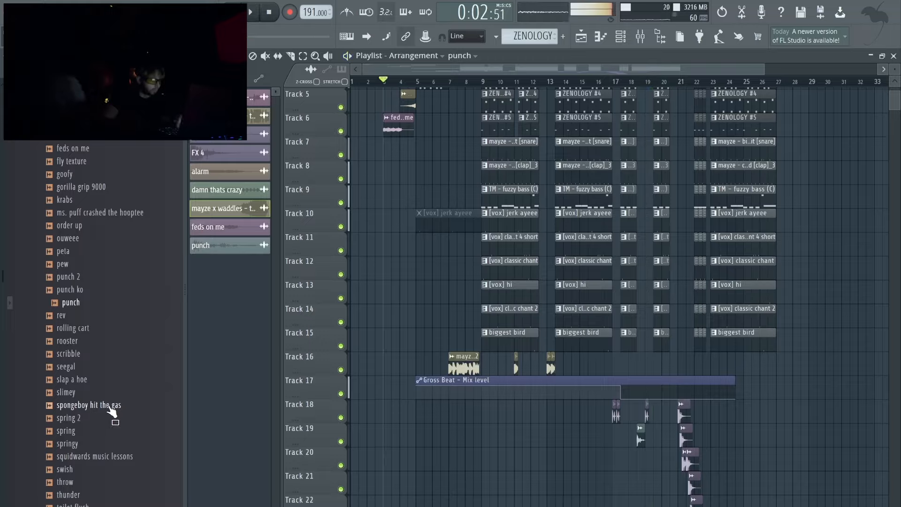
# Audition spongeboy hit the gas, squidwards music lessons and spring 2, then place several spring 2 hits on Tracks 18 to 20 around bar 19.
pyautogui.click(110, 408)
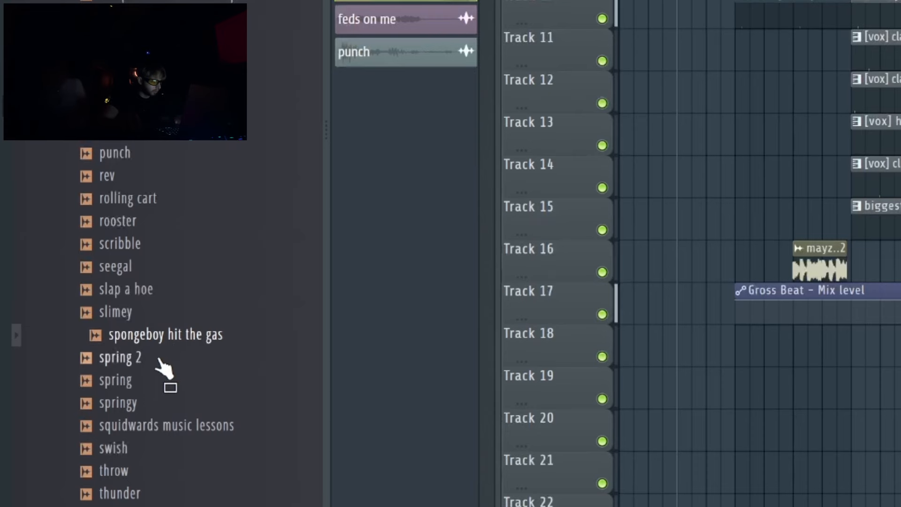
pyautogui.click(160, 360)
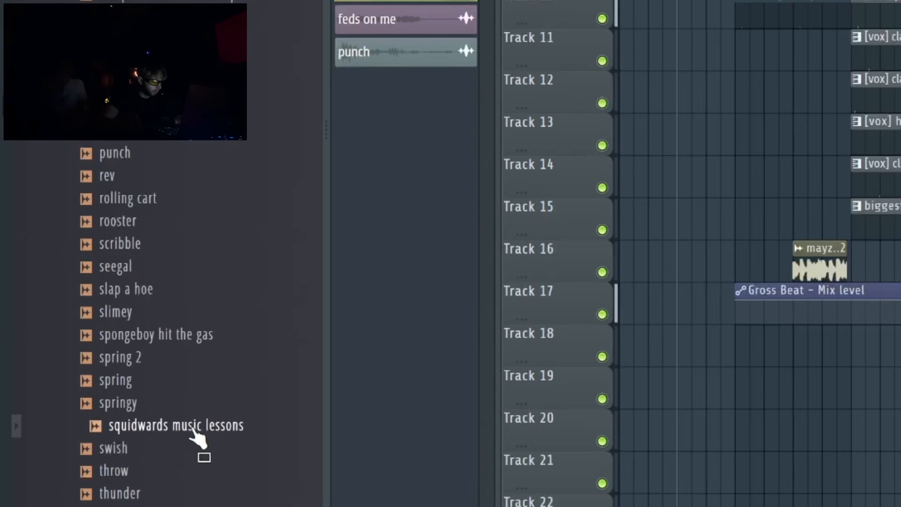
pyautogui.click(157, 359)
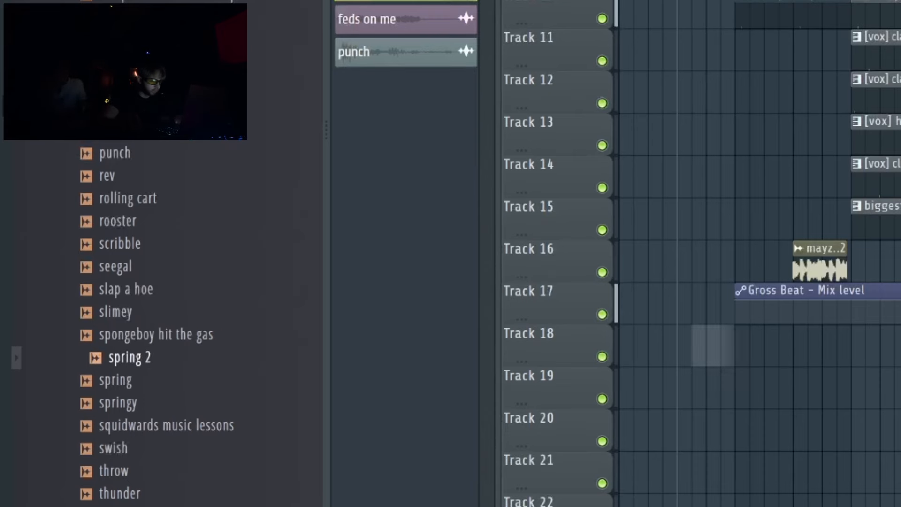
pyautogui.moveTo(602, 337); pyautogui.dragTo(625, 441)
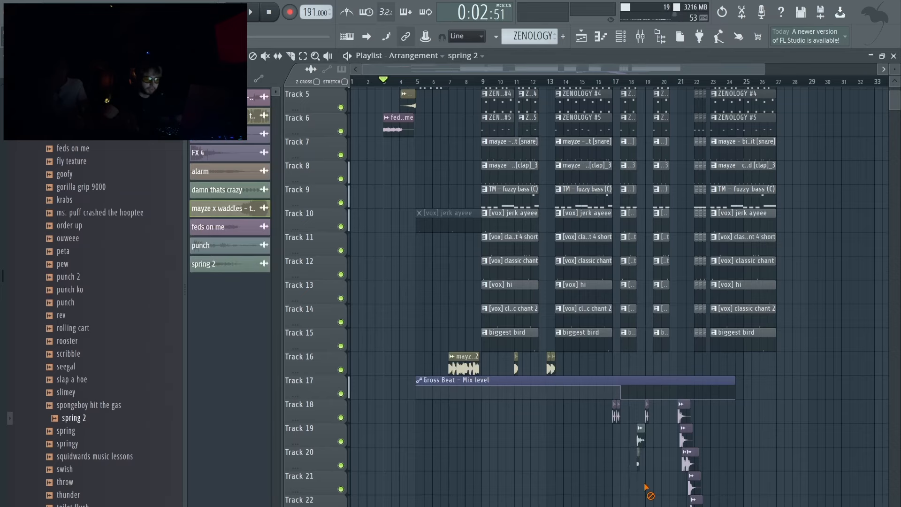
pyautogui.scroll(4, 646, 488)
pyautogui.moveTo(645, 488); pyautogui.dragTo(619, 462)
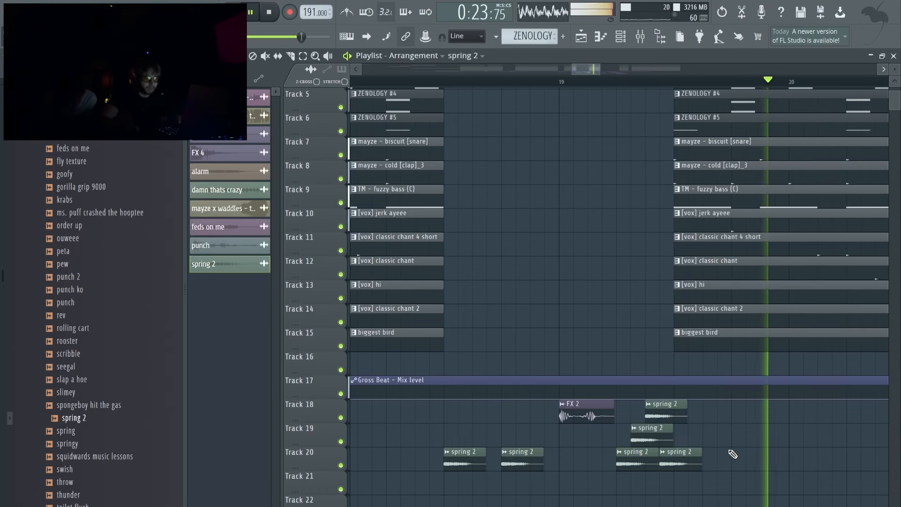
pyautogui.scroll(-3, 478, 463)
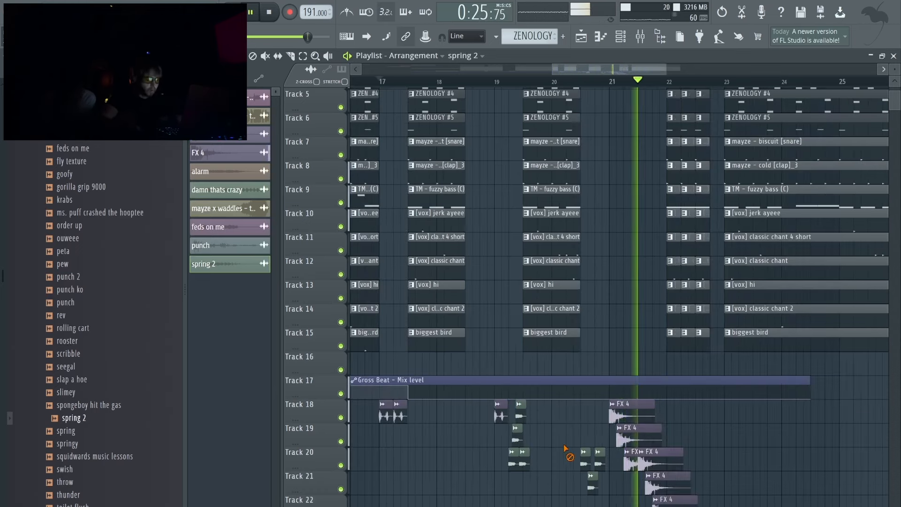
# Mute the FX 4 clips around bar 21 on Tracks 18 to 23 and place toilet flush on Track 24 just before bar 21.
pyautogui.scroll(-4, 734, 459)
pyautogui.press('space')
pyautogui.moveTo(597, 302); pyautogui.dragTo(749, 464)
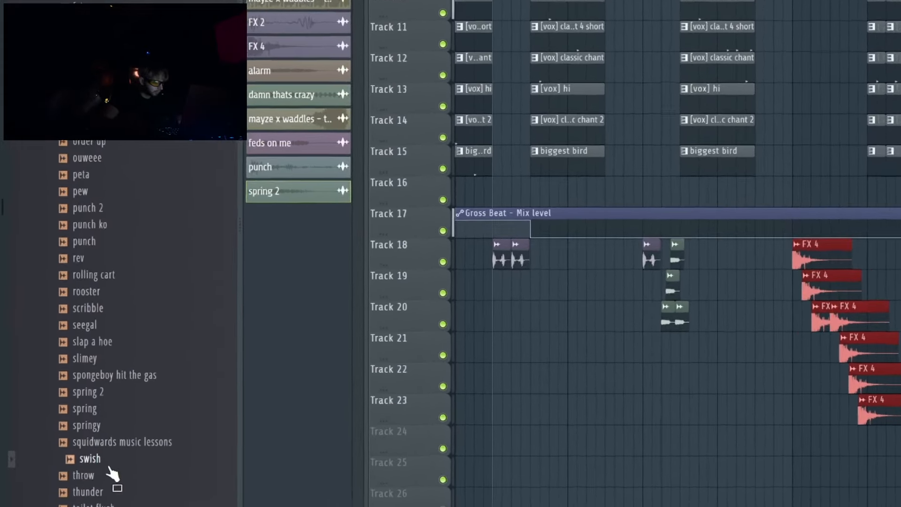
pyautogui.scroll(-3, 91, 446)
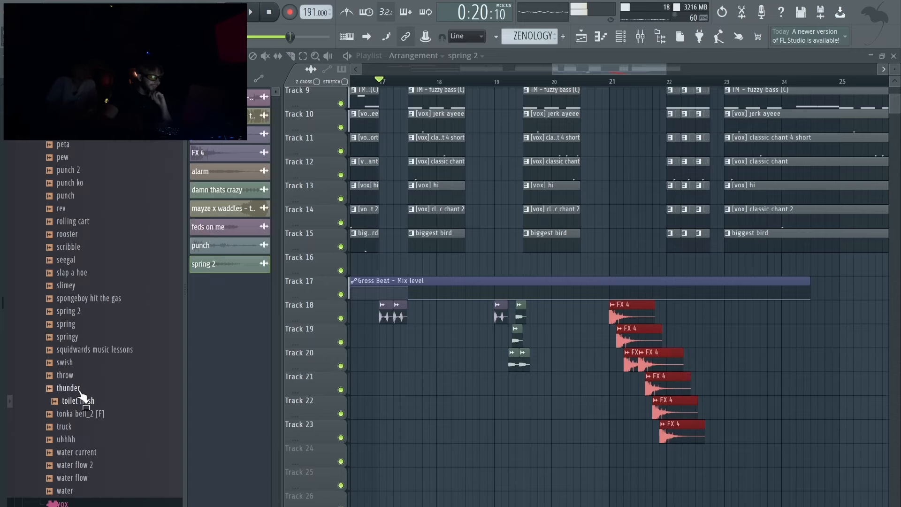
pyautogui.moveTo(82, 397); pyautogui.dragTo(606, 451)
pyautogui.press('space')
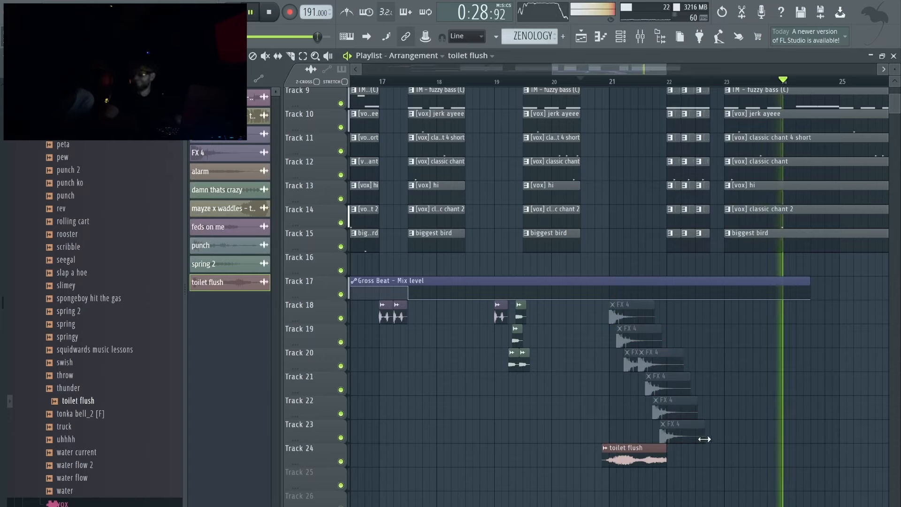
# Select the muted FX 4 clips around bar 21 on Tracks 18 to 23 and delete them.
pyautogui.scroll(-4, 740, 439)
pyautogui.moveTo(600, 300); pyautogui.dragTo(662, 424)
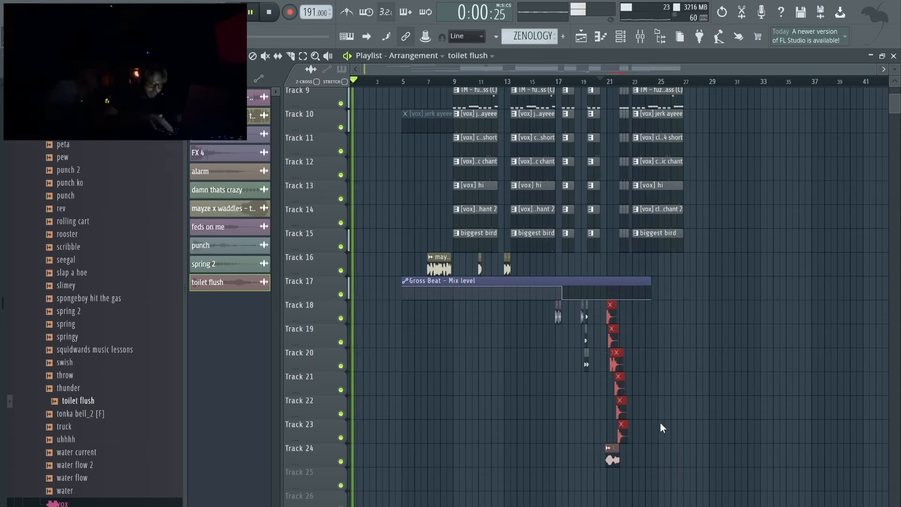
pyautogui.press('Delete')
# Move the toilet flush clip before bar 21 up to Track 18.
pyautogui.click(610, 461)
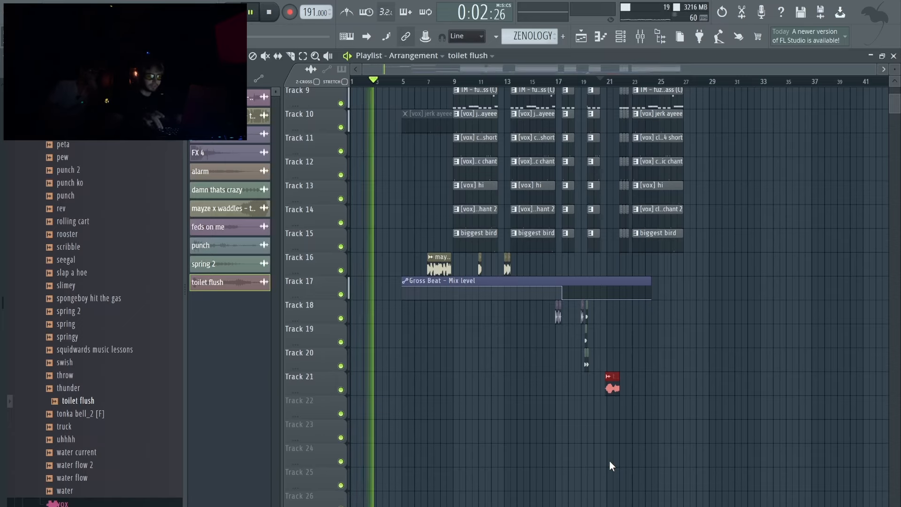
pyautogui.hotkey('shift', 'Up')
pyautogui.hotkey('shift', 'Up')
pyautogui.hotkey('shift', 'Up')
pyautogui.hotkey('shift', 'Up')
pyautogui.hotkey('shift', 'Up')
pyautogui.hotkey('shift', 'Up')
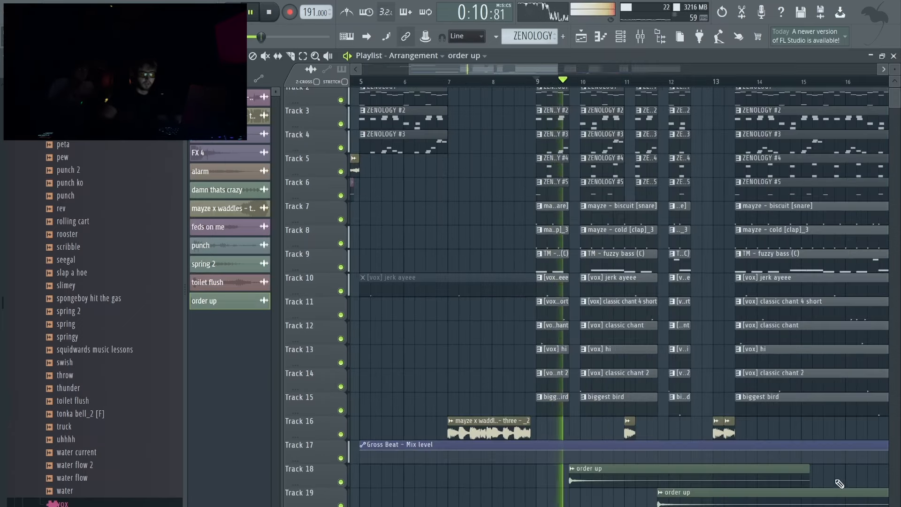
# Check the sample settings of the order up clip on Track 19 and continue auditioning the arrangement.
pyautogui.doubleClick(715, 491)
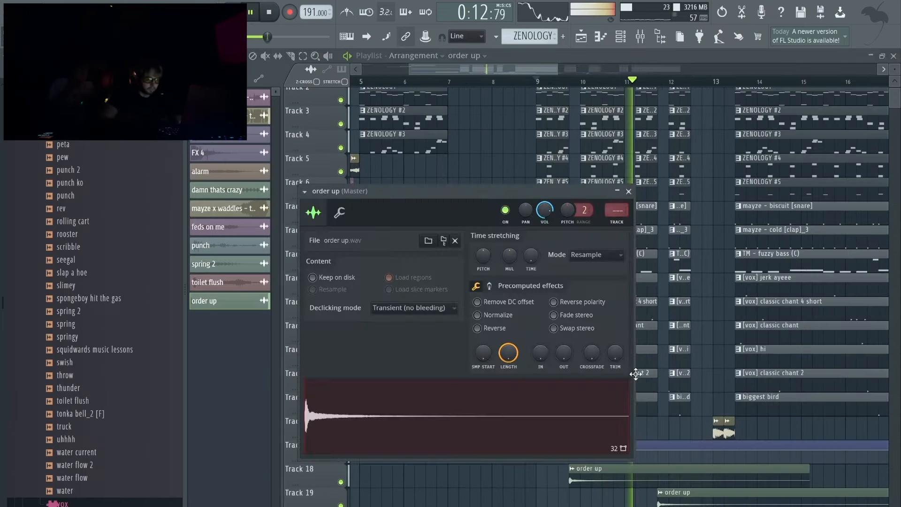
pyautogui.press('Escape')
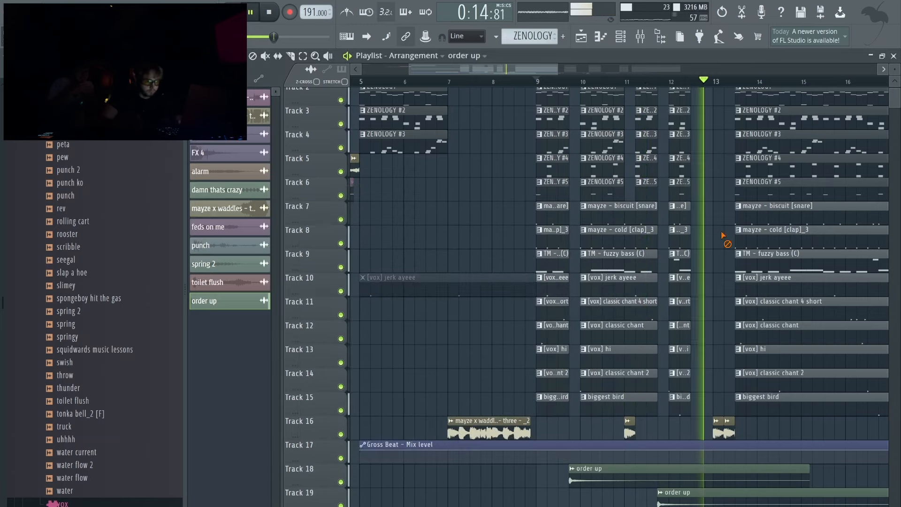
pyautogui.scroll(-2, 722, 238)
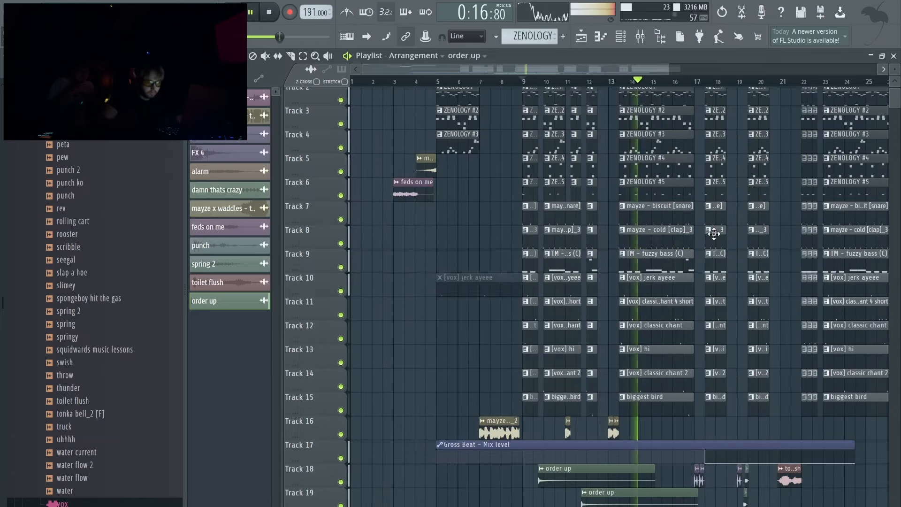
pyautogui.scroll(-2, 720, 236)
pyautogui.scroll(1, 810, 232)
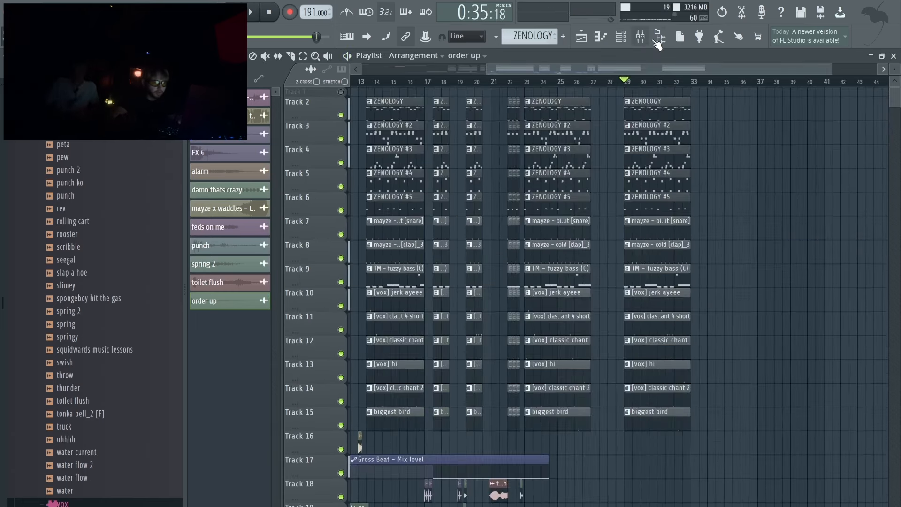
# Select bars 29 to 35, render armed mixer track Insert 6 to an audio clip, and dismiss the Edison view of the recording.
pyautogui.click(640, 36)
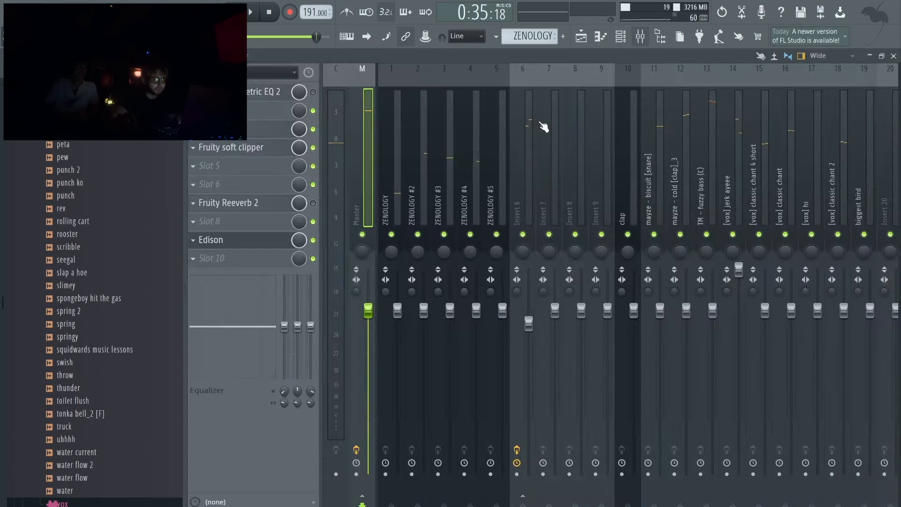
pyautogui.click(514, 169)
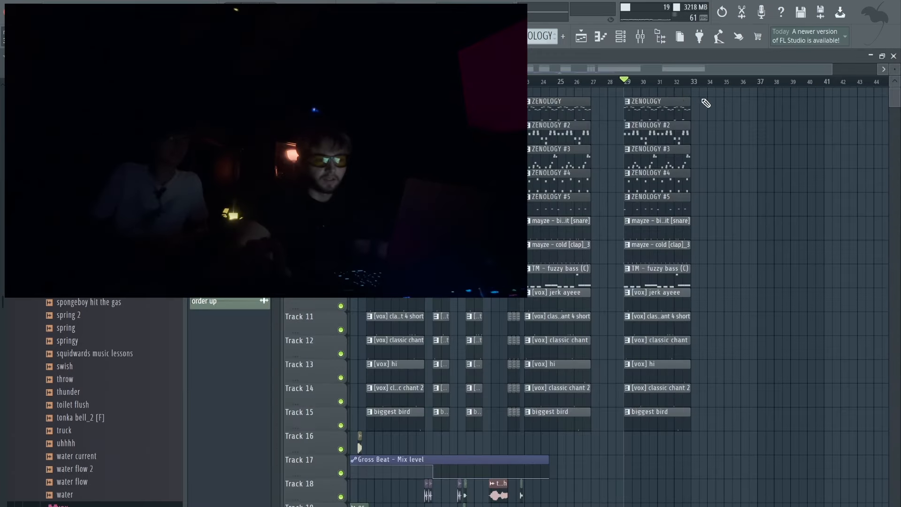
pyautogui.moveTo(727, 84); pyautogui.dragTo(643, 88)
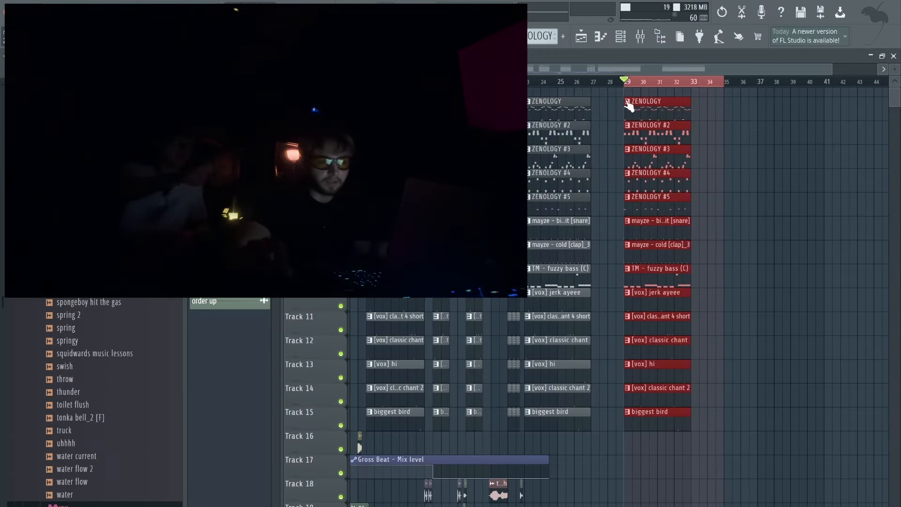
pyautogui.click(645, 42)
pyautogui.hotkey('alt', 'r')
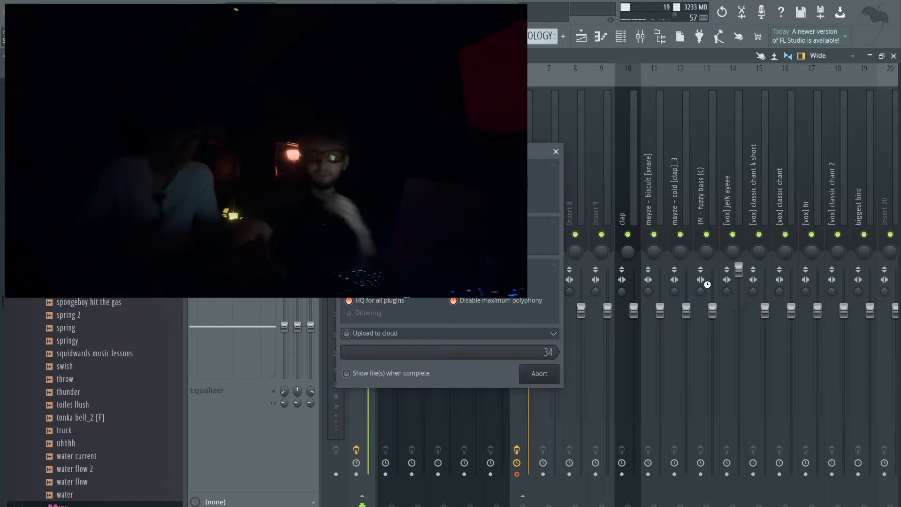
pyautogui.press('Return')
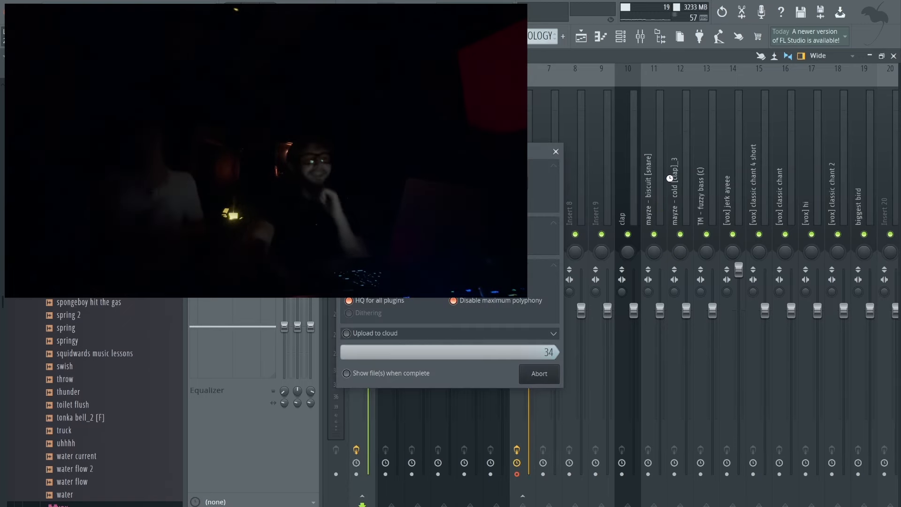
pyautogui.click(551, 114)
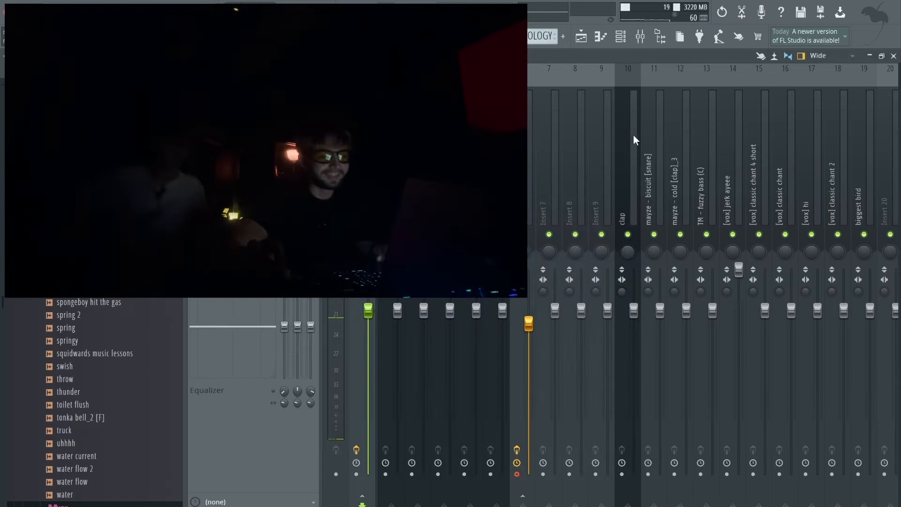
pyautogui.click(640, 37)
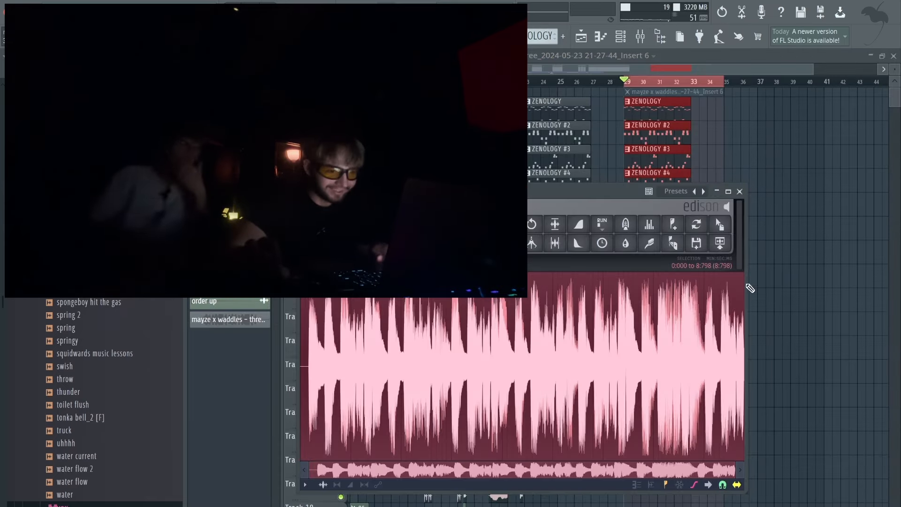
pyautogui.click(674, 319)
pyautogui.click(740, 191)
# In the Gross Beat of the recorded Insert 6 clip, add a held step about one division deep near the end of Basic 1's time envelope.
pyautogui.doubleClick(690, 447)
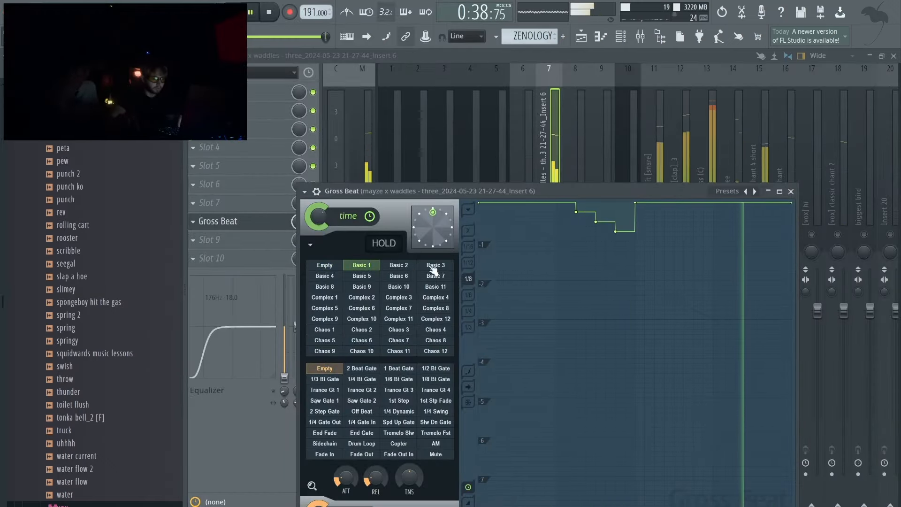
pyautogui.press('space')
pyautogui.click(754, 217)
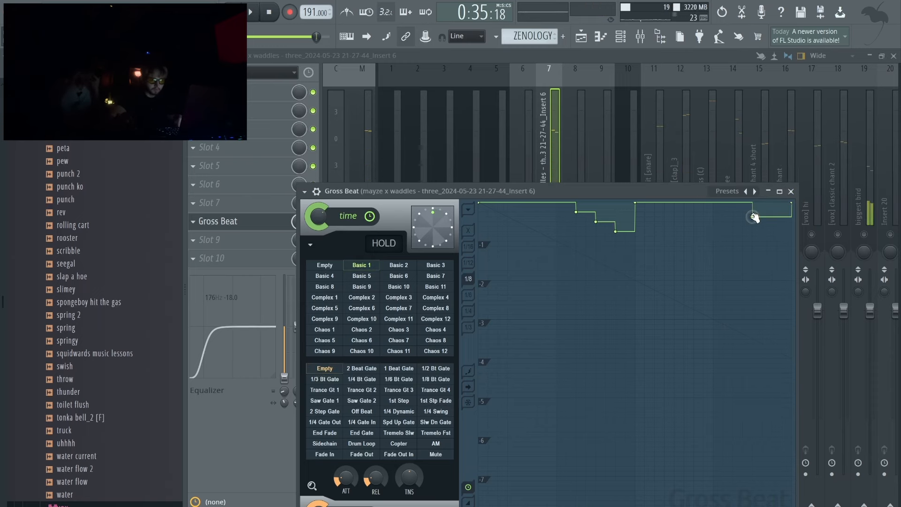
pyautogui.moveTo(763, 246); pyautogui.dragTo(753, 241)
pyautogui.press('space')
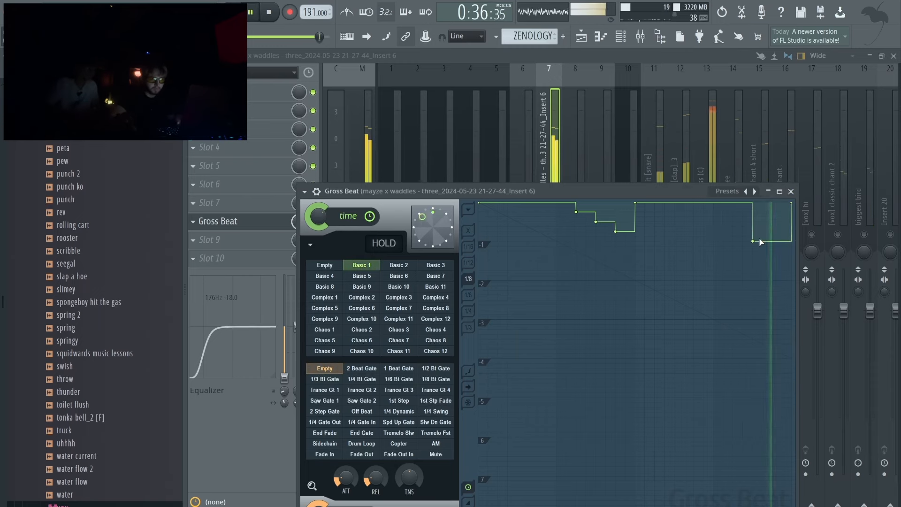
# Add an earlier, half-depth step to Gross Beat's Basic 1 time envelope and reshape the final steps.
pyautogui.rightClick(726, 218)
pyautogui.moveTo(725, 218)
pyautogui.mouseDown()
pyautogui.moveTo(714, 228)
pyautogui.moveTo(713, 221)
pyautogui.mouseUp()
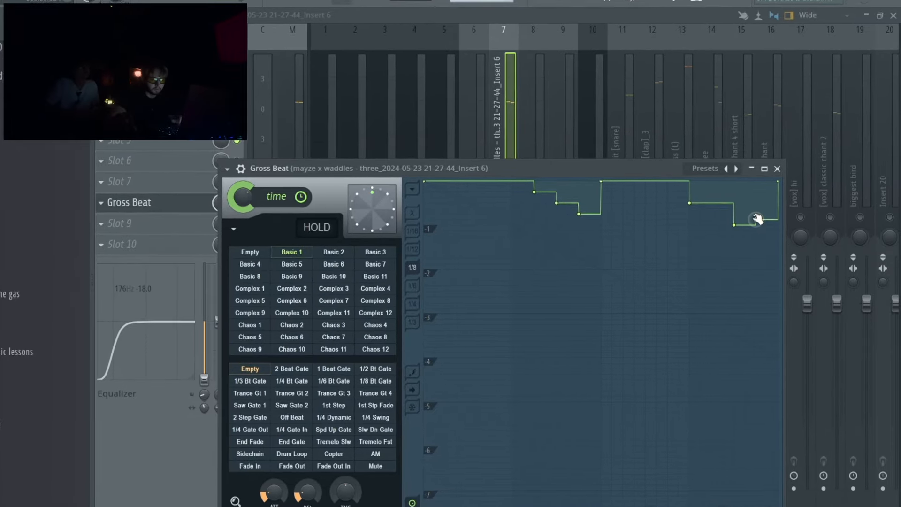
pyautogui.rightClick(758, 226)
pyautogui.click(750, 203)
pyautogui.moveTo(753, 216); pyautogui.dragTo(753, 209)
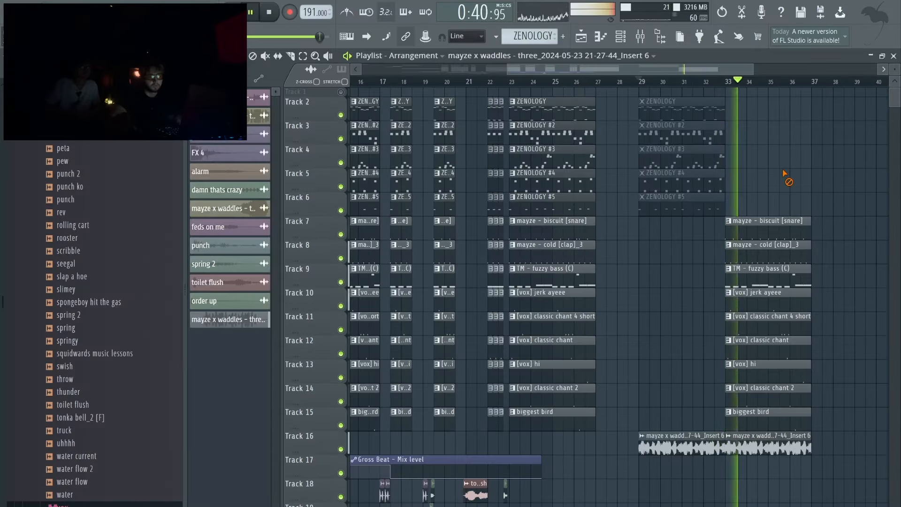
# Duplicate the drum, bass, chant and recorded melody clips of bars 33 to 37 on Tracks 7 to 16.
pyautogui.moveTo(757, 169); pyautogui.dragTo(815, 444)
pyautogui.hotkey('ctrl', 'b')
pyautogui.scroll(-2, 819, 442)
pyautogui.scroll(1, 805, 430)
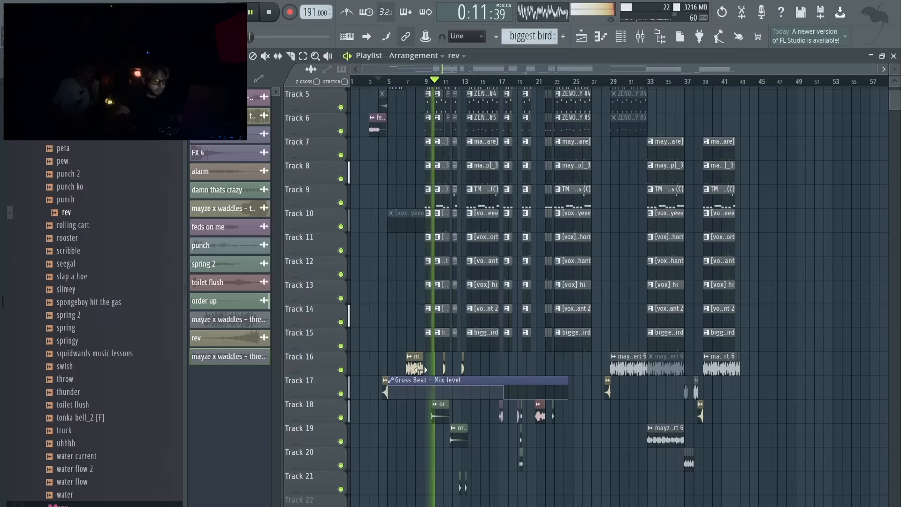
# Try deleting the ZENOLOGY #3 clip at bar 23 on Track 4 during playback, and undo the deletion.
pyautogui.scroll(3, 416, 408)
pyautogui.scroll(-2, 483, 434)
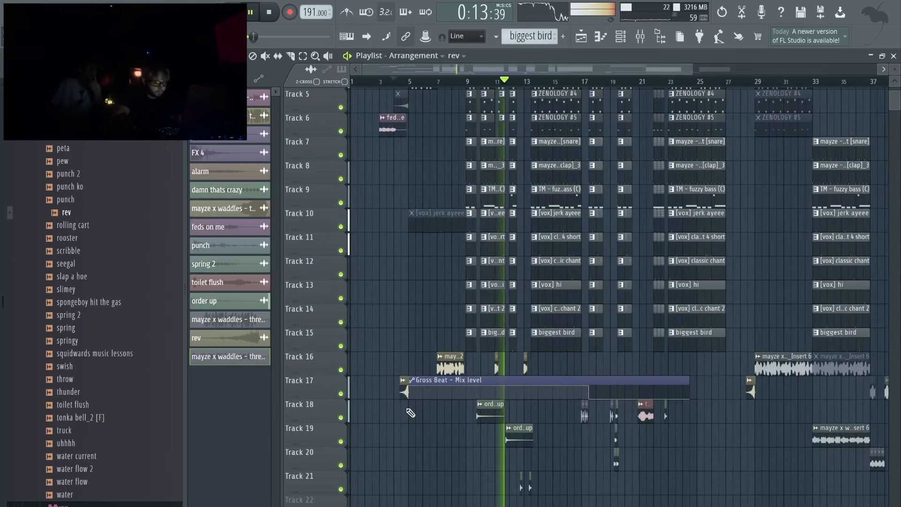
pyautogui.scroll(-2, 427, 451)
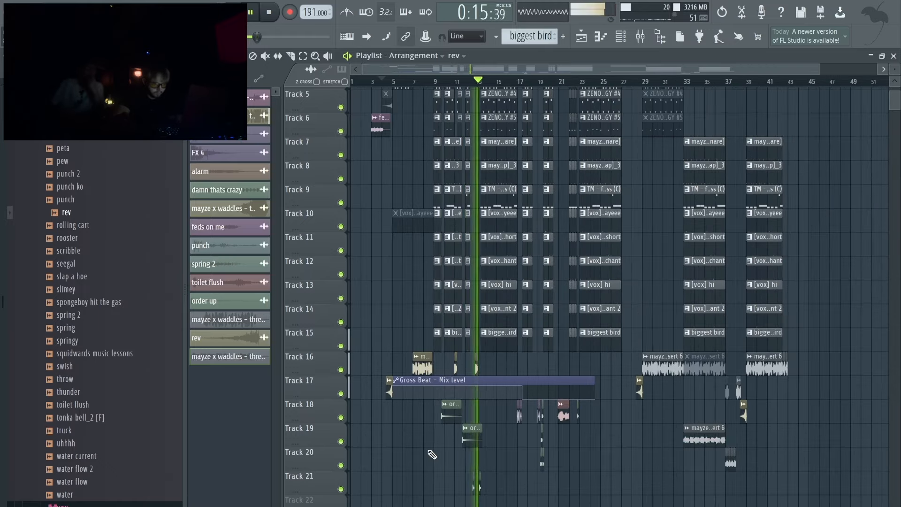
pyautogui.scroll(3, 428, 451)
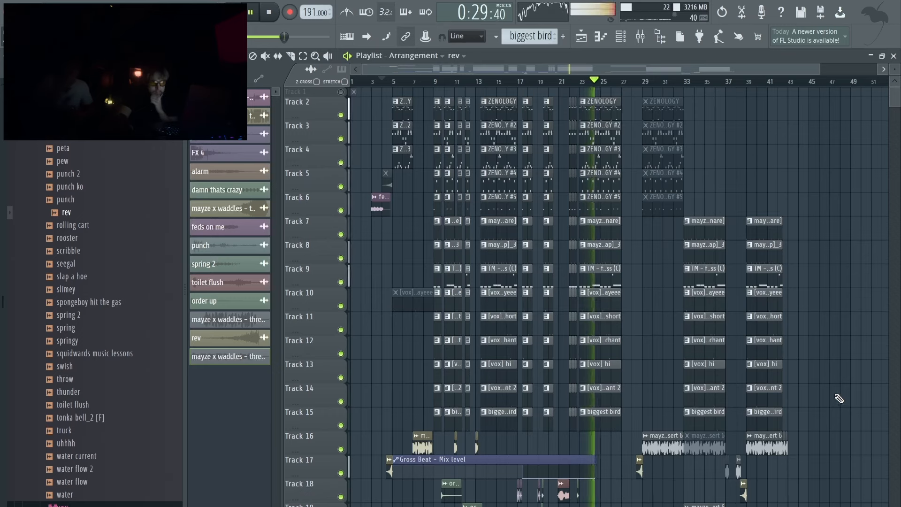
pyautogui.rightClick(606, 161)
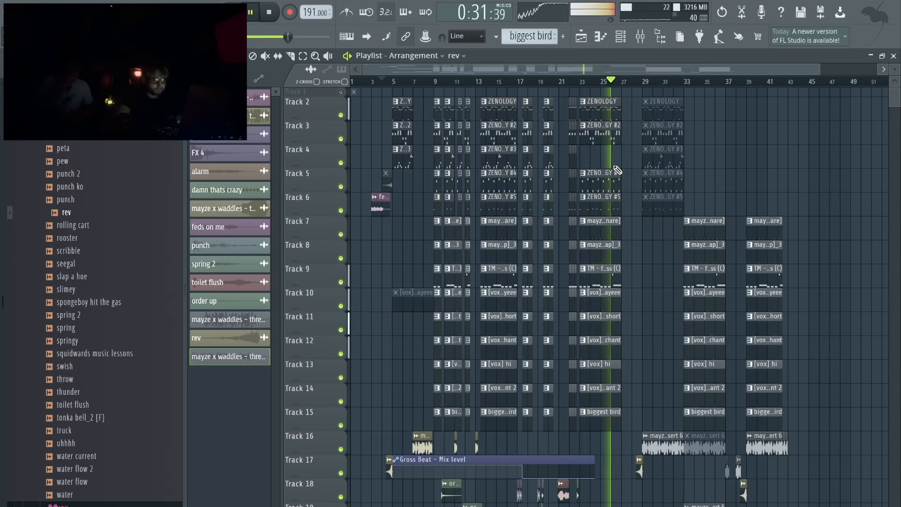
pyautogui.hotkey('ctrl', 'z')
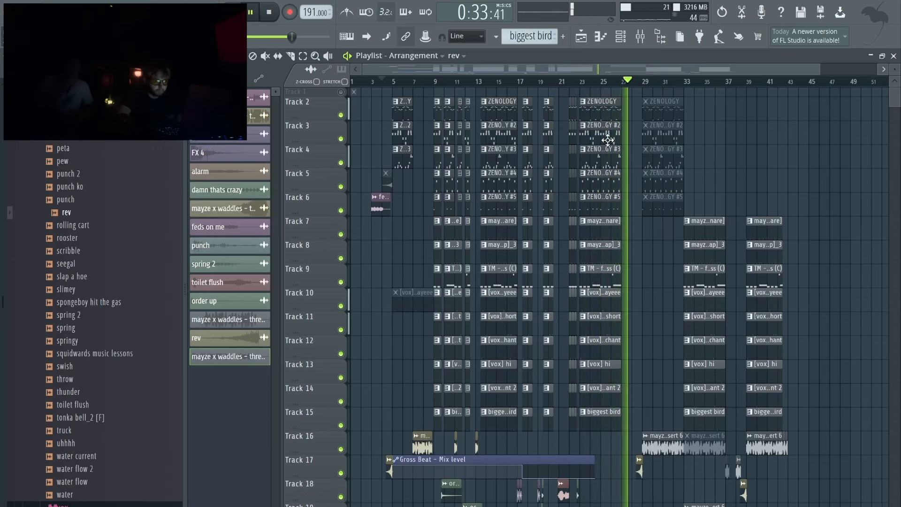
# Replay the section from bar 23 and remove the ZENOLOGY #2 clip there on Track 3.
pyautogui.click(581, 82)
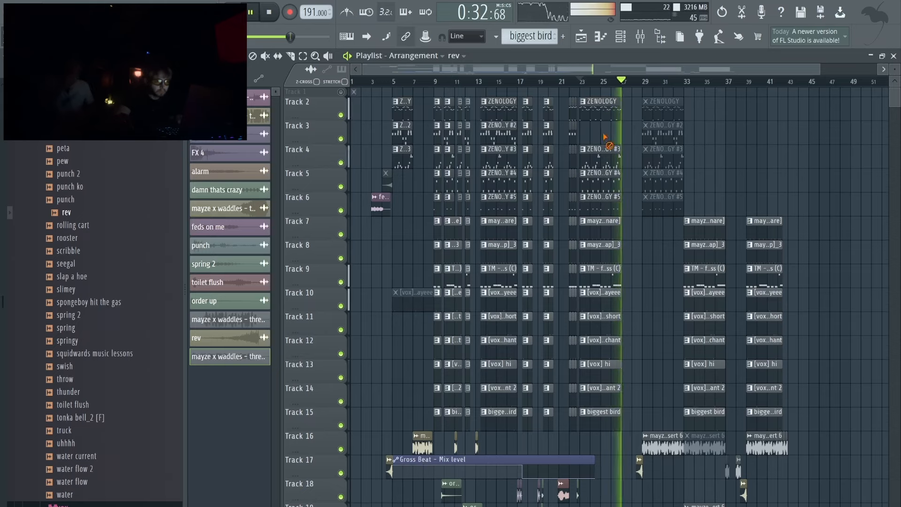
pyautogui.scroll(3, 608, 137)
pyautogui.scroll(-4, 610, 140)
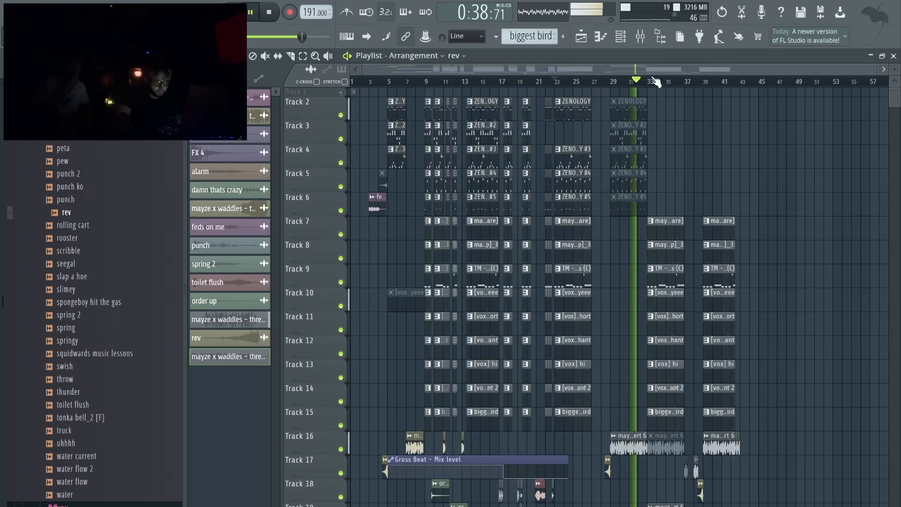
# Open Magic Switch on the Master mixer track and raise its Mix to near the maximum.
pyautogui.press('F9')
pyautogui.click(364, 172)
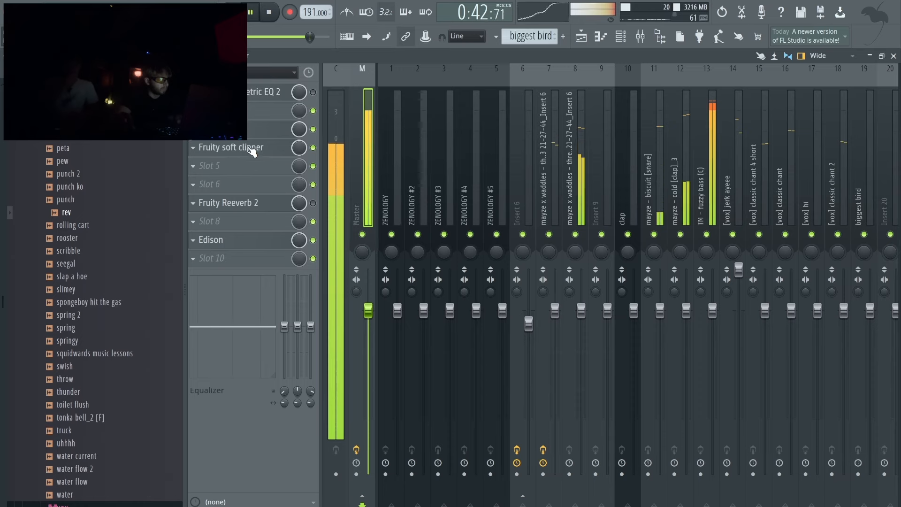
pyautogui.click(238, 139)
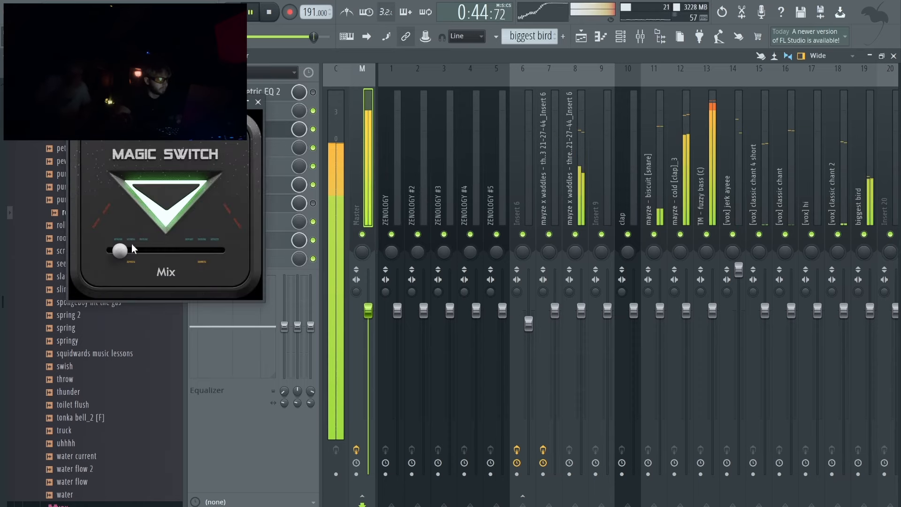
pyautogui.moveTo(181, 251); pyautogui.dragTo(221, 252)
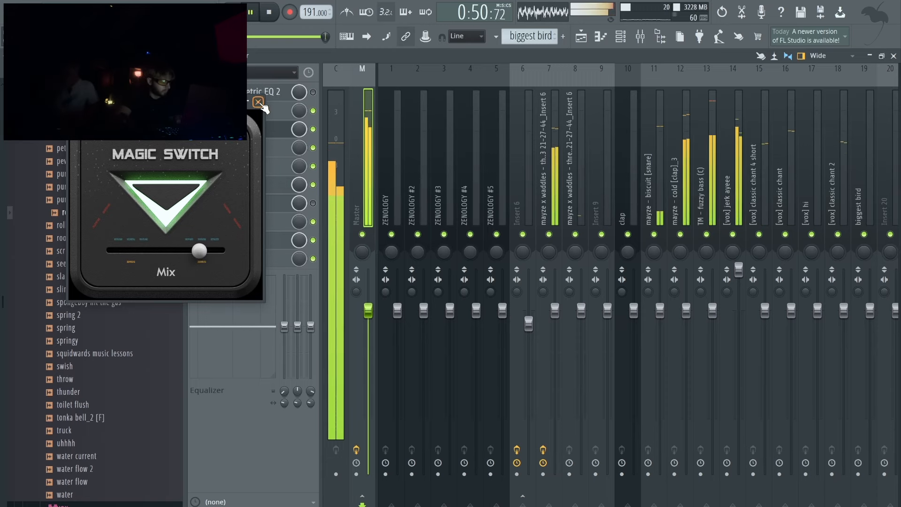
pyautogui.click(258, 102)
# Check the Master's Fruity Parametric EQ 2, lower Magic Switch's Mix to just below the middle, and return to the Playlist.
pyautogui.click(269, 92)
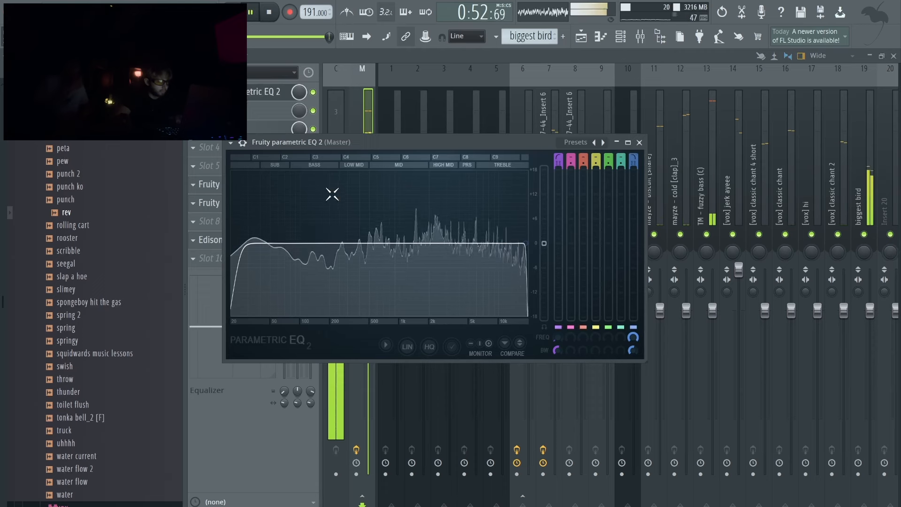
pyautogui.click(639, 143)
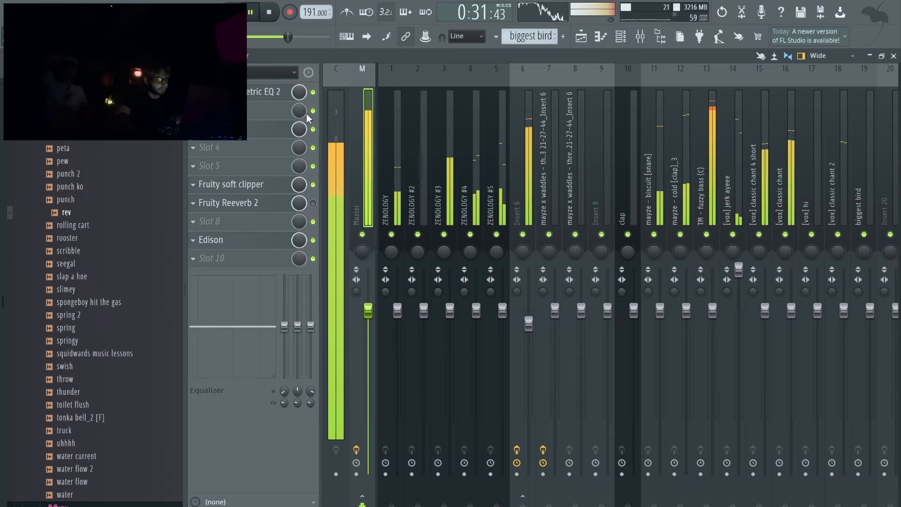
pyautogui.click(246, 139)
pyautogui.moveTo(207, 252); pyautogui.dragTo(168, 259)
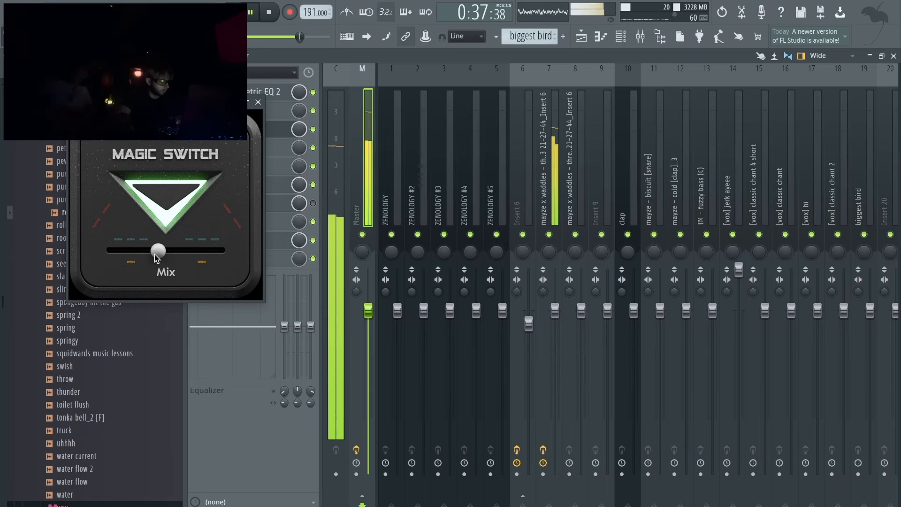
pyautogui.click(258, 102)
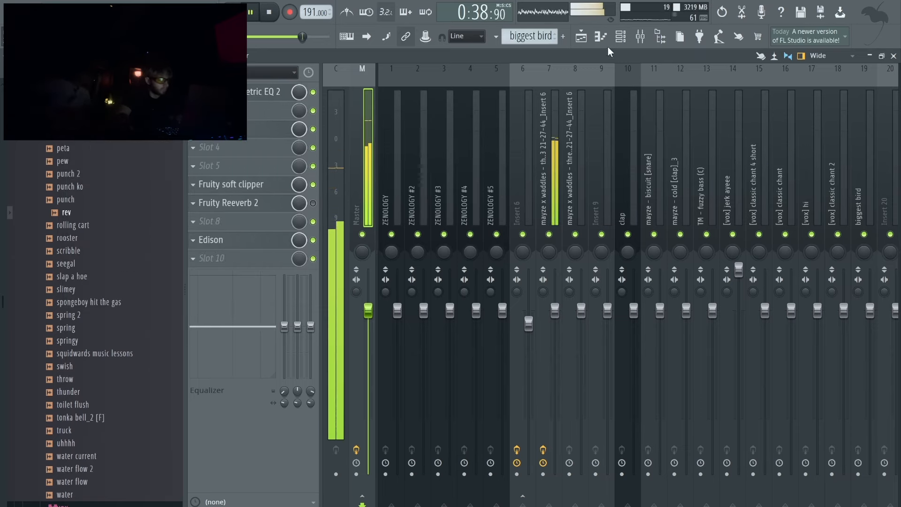
pyautogui.click(582, 37)
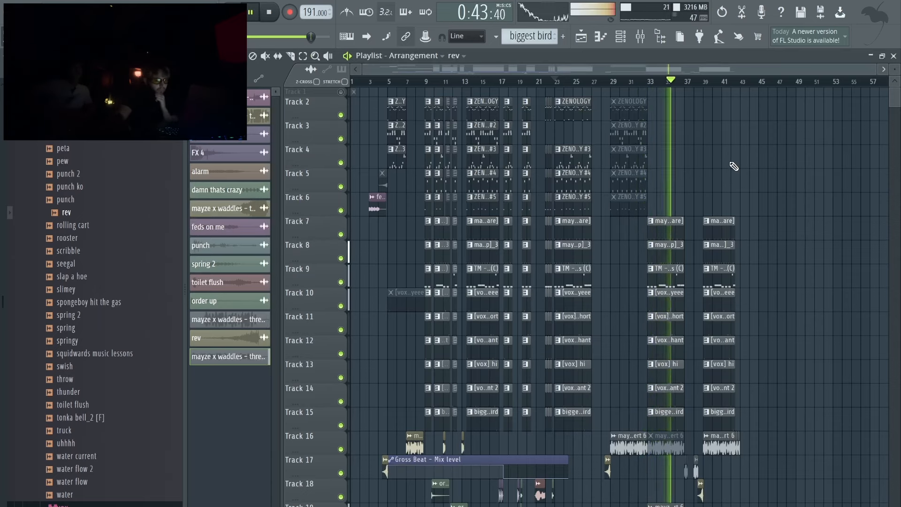
pyautogui.scroll(-4, 738, 168)
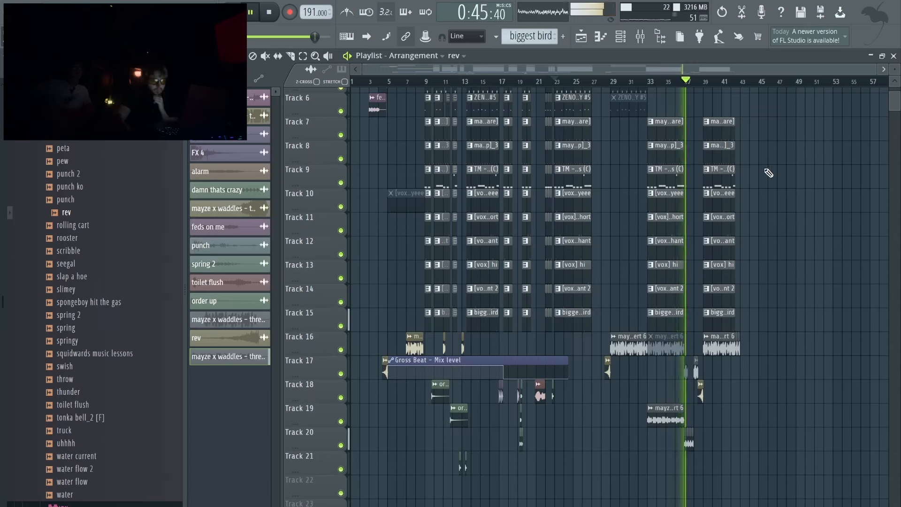